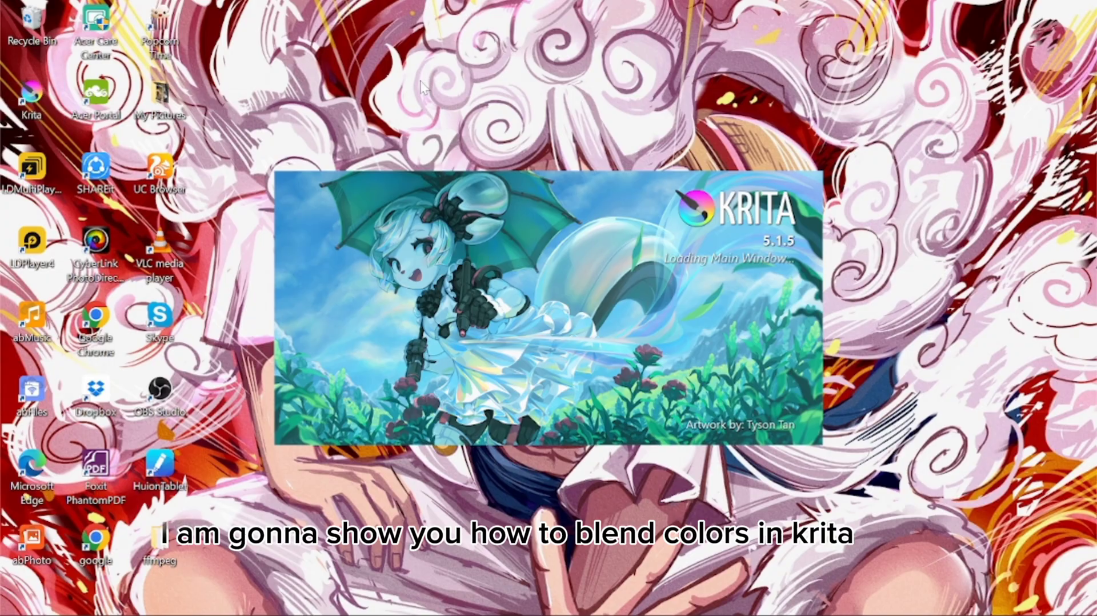
Create a new 1366 by 768 px document at 300 pixels per inch in RGB/Alpha, 8-bit.
{"action": "key", "text": "ctrl+n"}
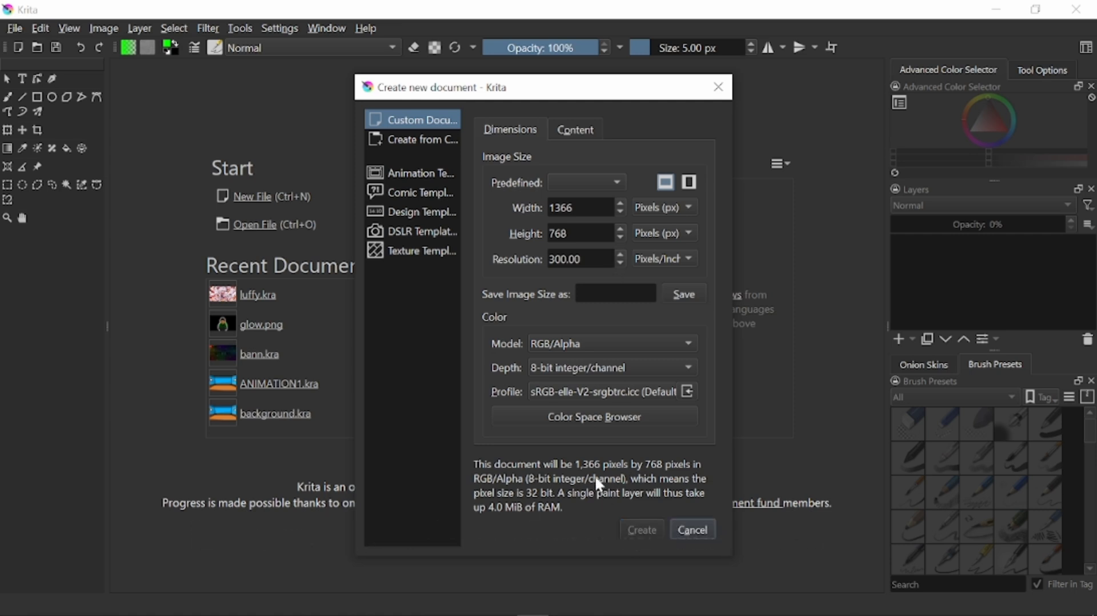
{"action": "key", "text": "Return"}
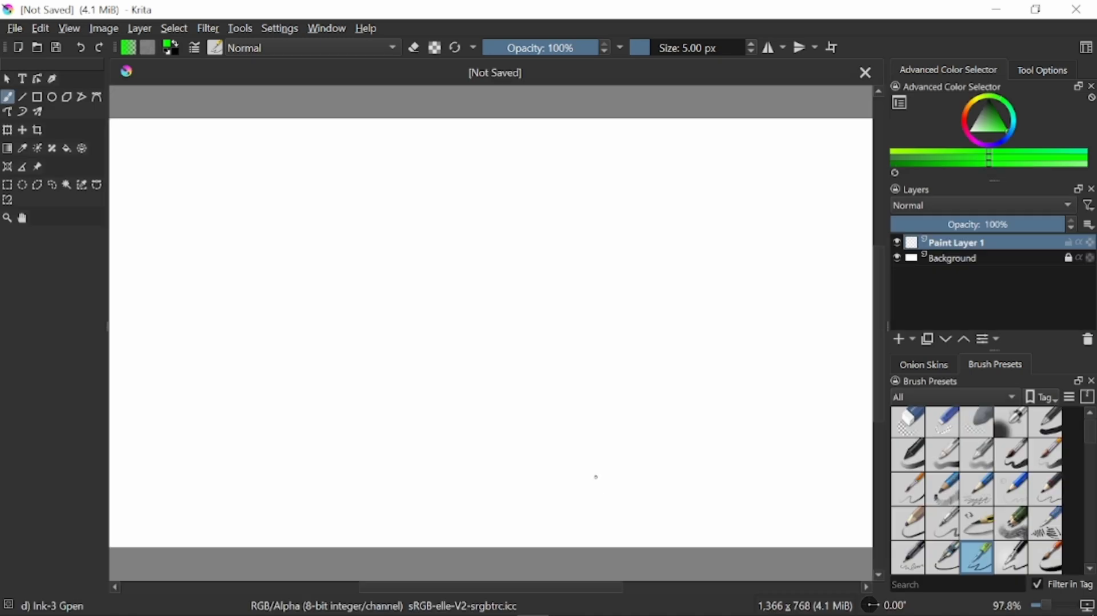
Draw a black ellipse outline about 467 by 403 px in the middle of the canvas on Paint Layer 1.
{"action": "left_click_drag", "start_coordinate": [992, 106], "coordinate": [993, 86]}
{"action": "left_click", "coordinate": [893, 164]}
{"action": "key", "text": "minus"}
{"action": "key", "text": "minus"}
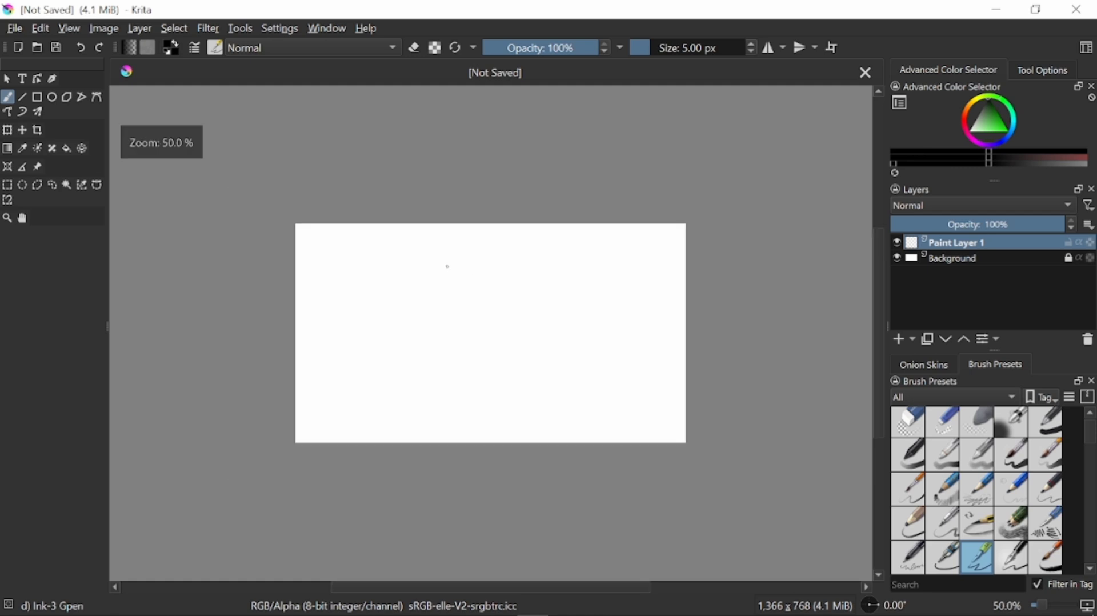
{"action": "left_click", "coordinate": [52, 97]}
{"action": "mouse_move", "coordinate": [423, 266]}
{"action": "left_mouse_down"}
{"action": "mouse_move", "coordinate": [552, 343]}
{"action": "mouse_move", "coordinate": [557, 382]}
{"action": "left_mouse_up"}
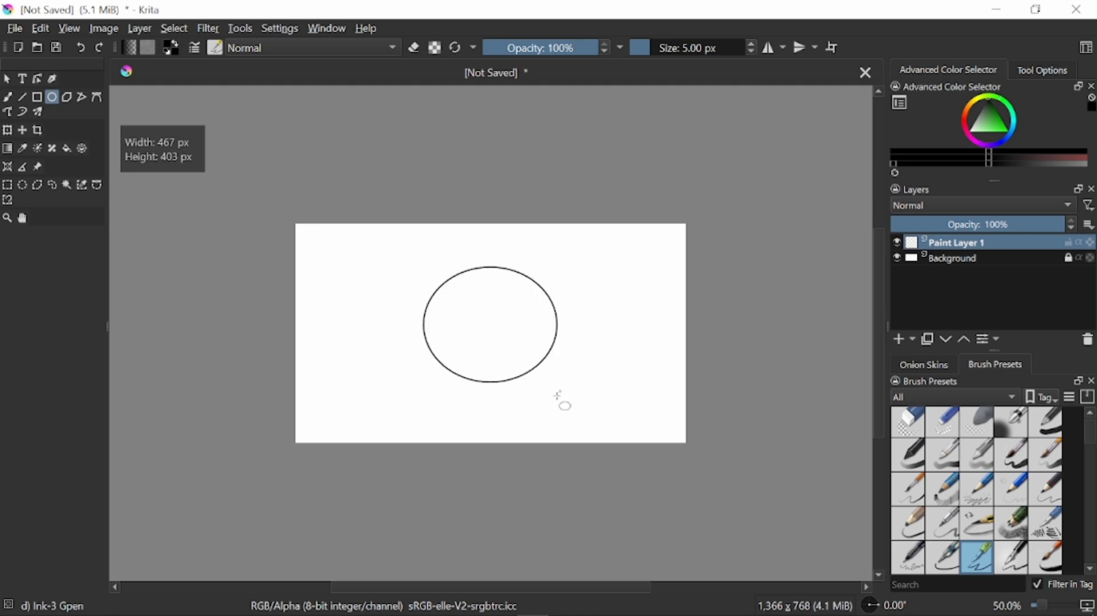
Add a new paint layer and place it directly beneath the outline layer.
{"action": "left_click", "coordinate": [901, 343]}
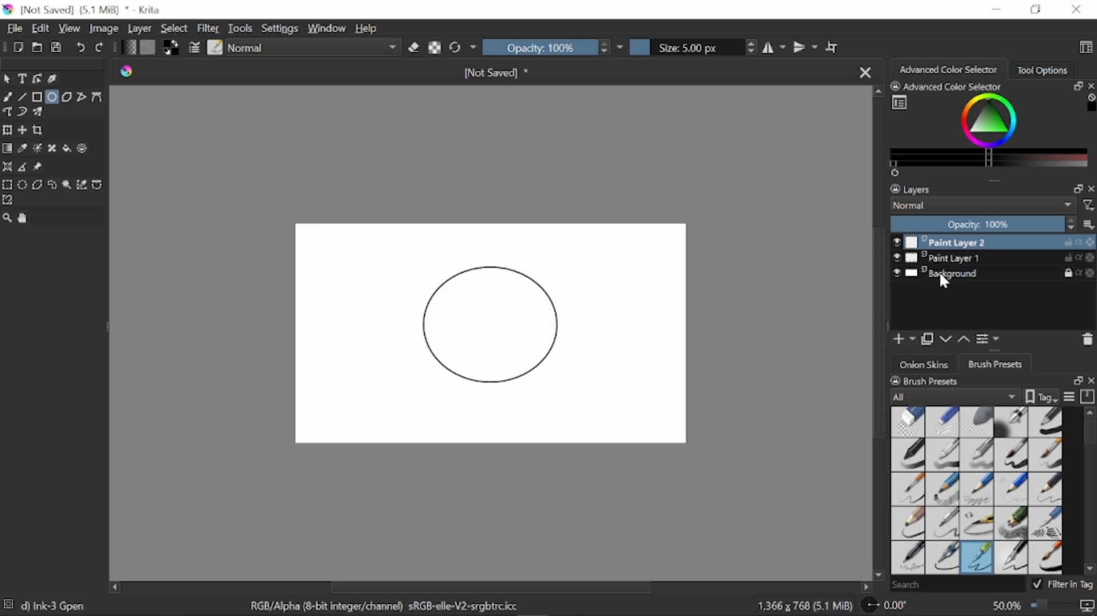
{"action": "left_click_drag", "start_coordinate": [965, 252], "coordinate": [970, 268]}
Pick a slightly darkened cyan as the base color and fill the inside of the ellipse on Paint Layer 2.
{"action": "scroll", "coordinate": [529, 325], "scroll_direction": "up", "scroll_amount": 2}
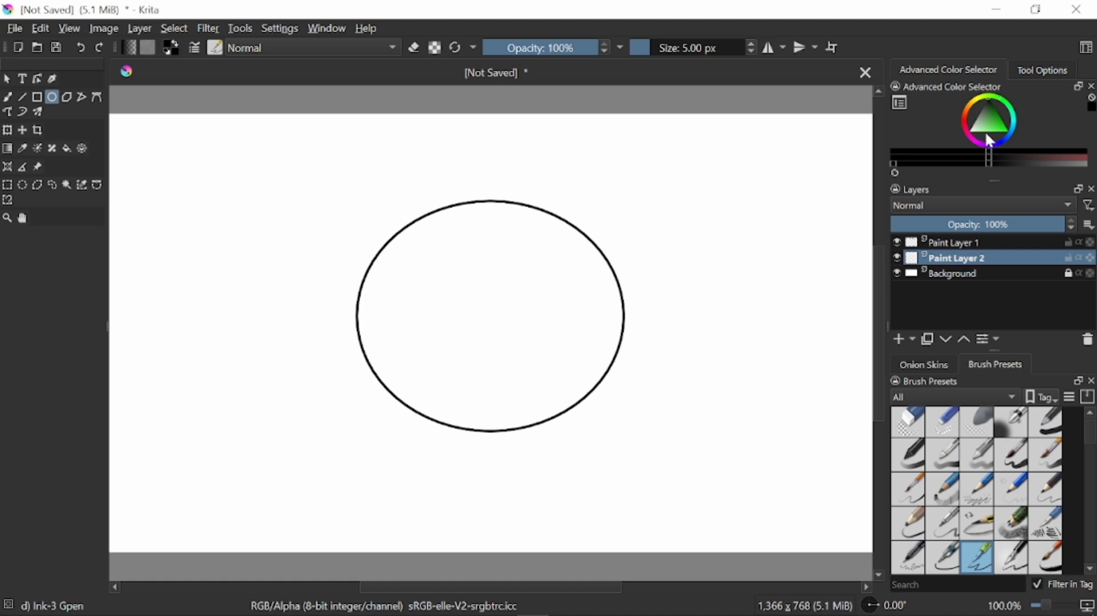
{"action": "left_click", "coordinate": [1013, 121]}
{"action": "left_click", "coordinate": [1009, 130]}
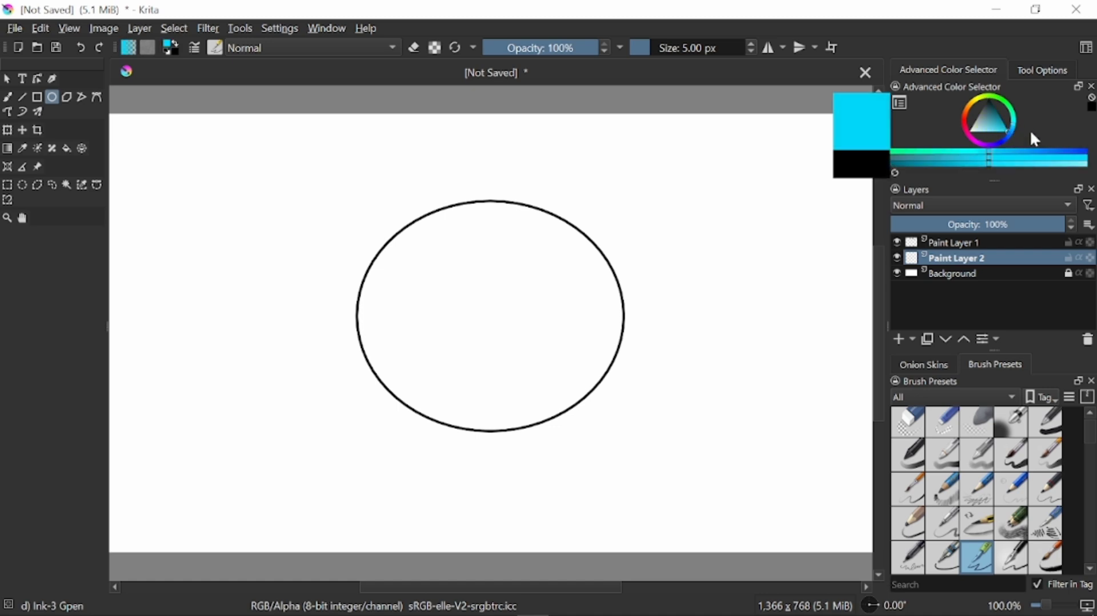
{"action": "left_click", "coordinate": [1087, 162]}
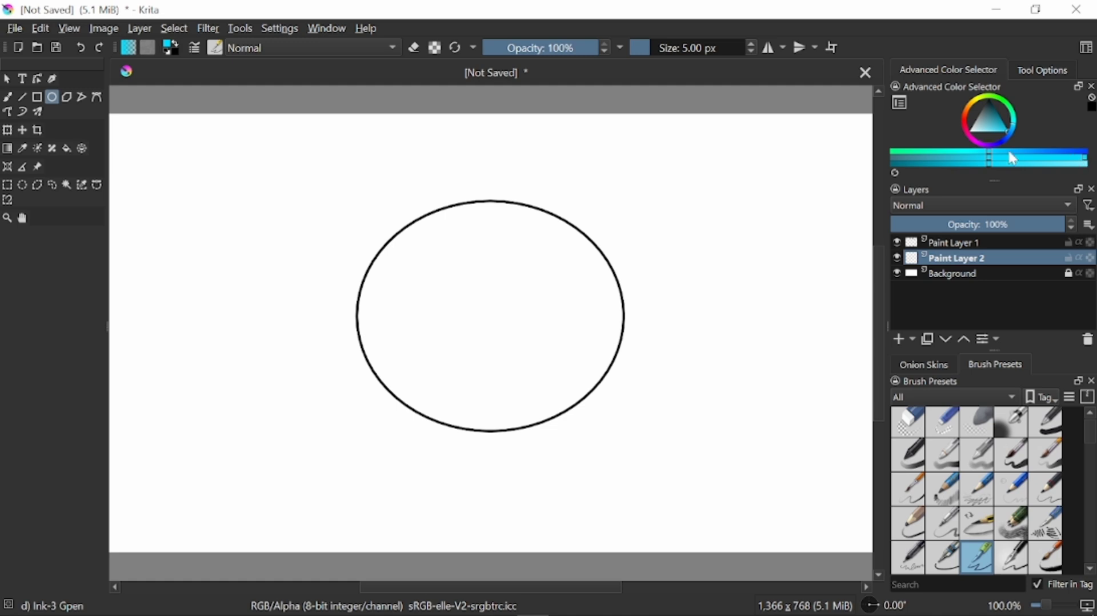
{"action": "left_click", "coordinate": [976, 165]}
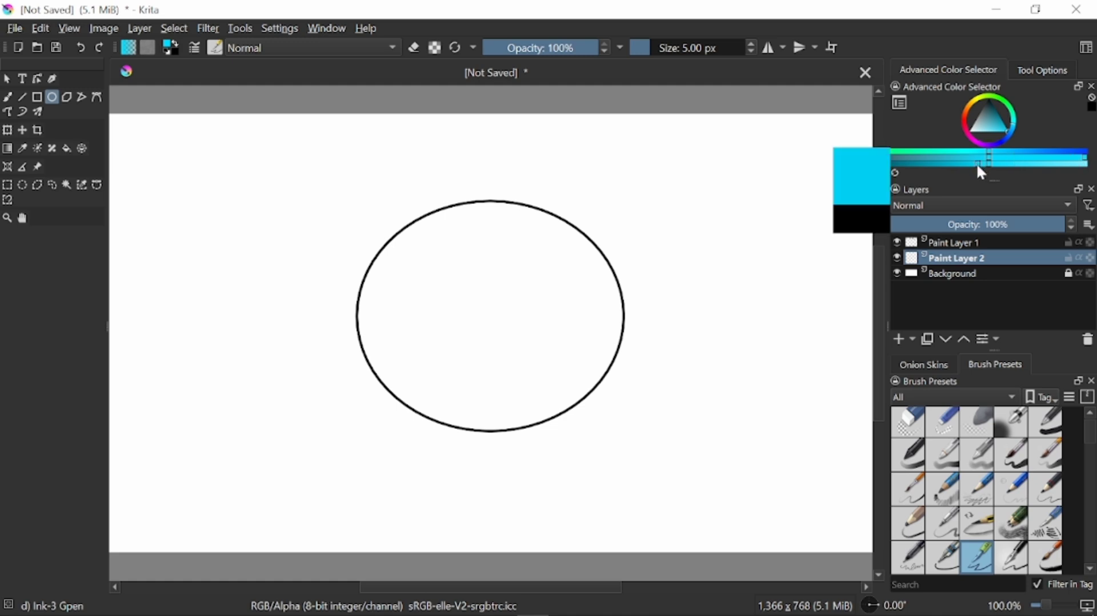
{"action": "left_click", "coordinate": [66, 148]}
{"action": "left_click", "coordinate": [520, 337]}
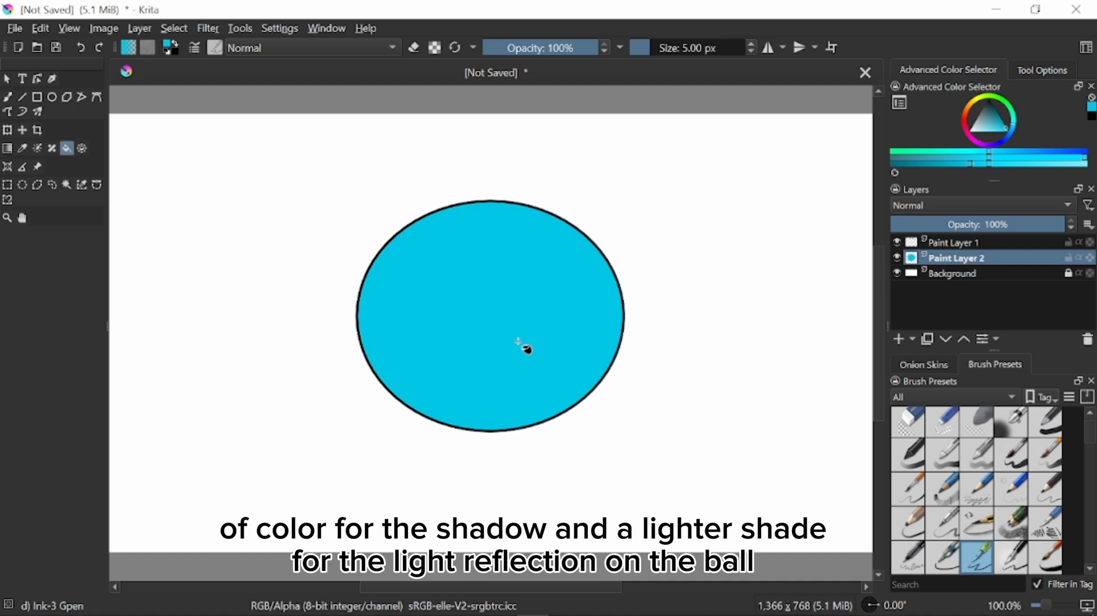
Draw a curved shadow boundary along the ball's lower-left side in dark teal with a 7 px brush.
{"action": "left_click", "coordinate": [23, 148]}
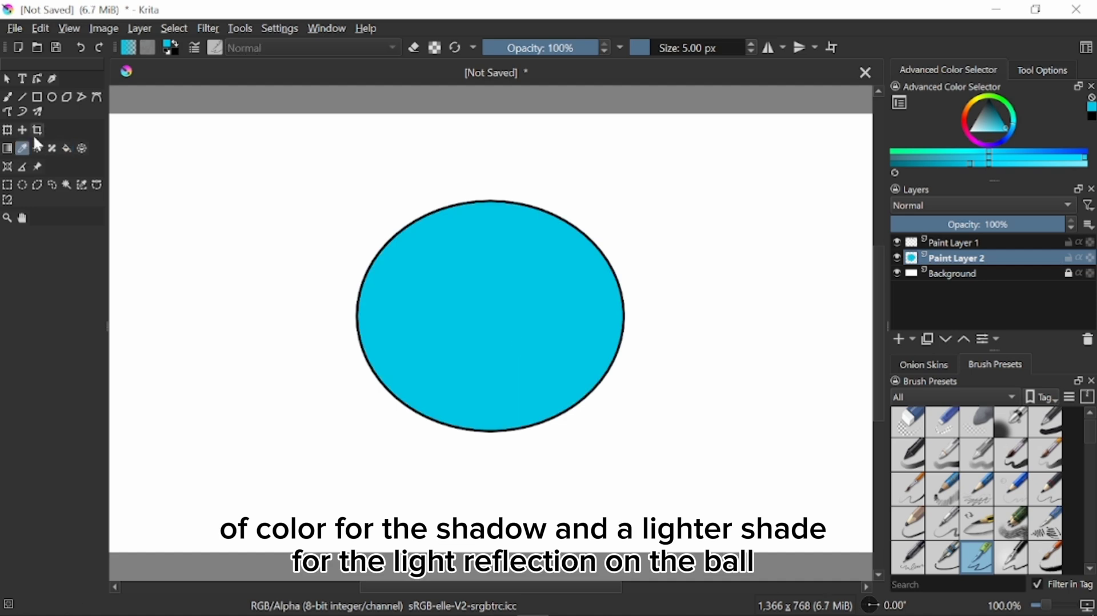
{"action": "left_click", "coordinate": [892, 163]}
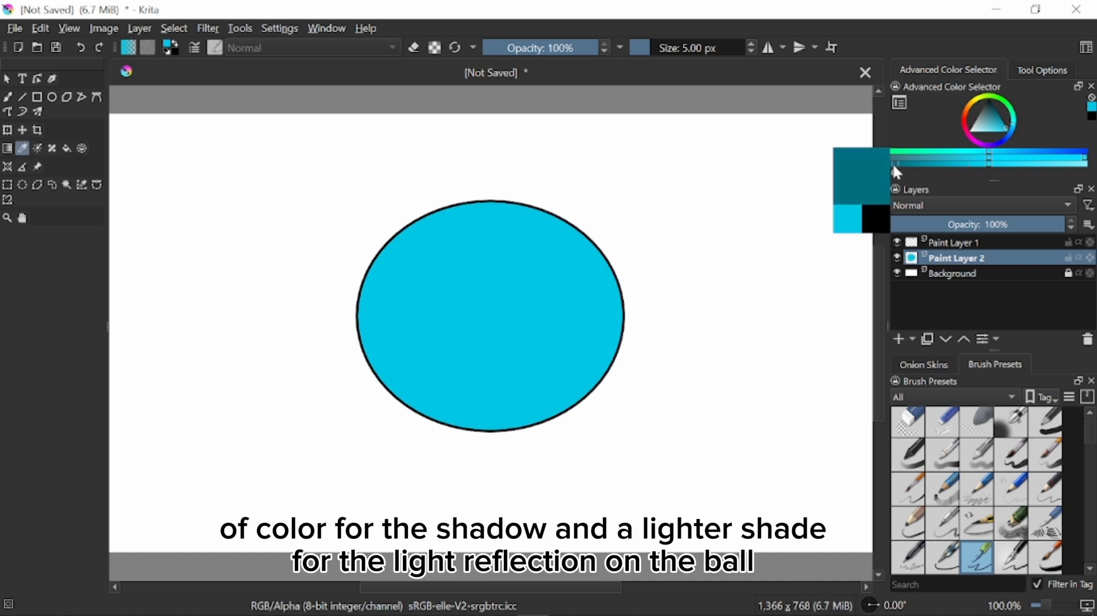
{"action": "left_click", "coordinate": [8, 95]}
{"action": "mouse_move", "coordinate": [437, 338]}
{"action": "left_mouse_down"}
{"action": "mouse_move", "coordinate": [424, 277]}
{"action": "mouse_move", "coordinate": [334, 303]}
{"action": "left_mouse_up"}
{"action": "key", "text": "ctrl+plus"}
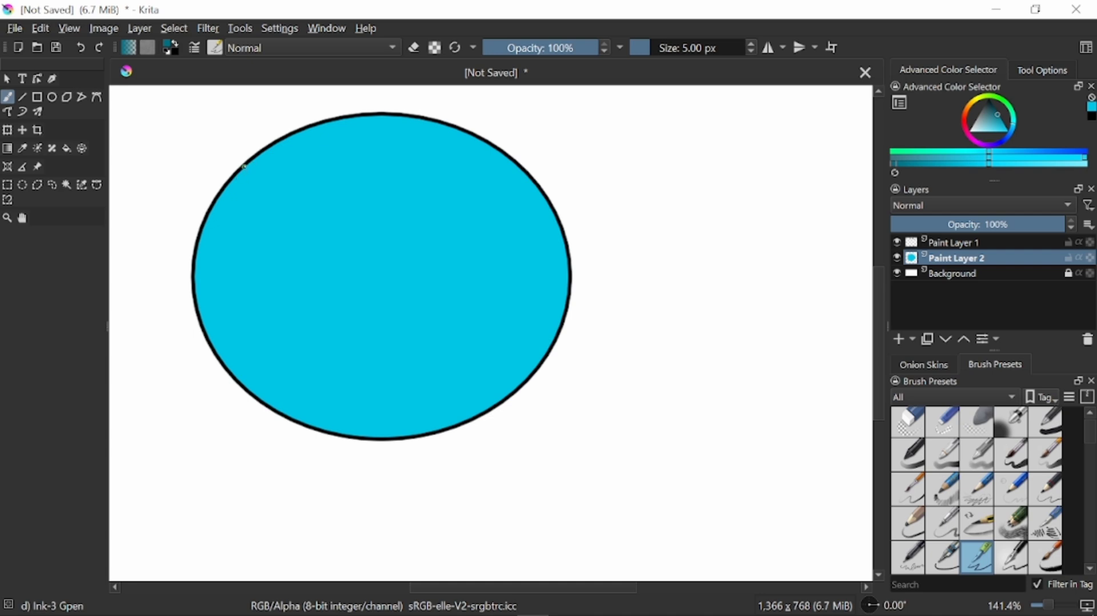
{"action": "left_click", "coordinate": [751, 43]}
{"action": "left_click", "coordinate": [751, 44]}
{"action": "mouse_move", "coordinate": [255, 158]}
{"action": "left_mouse_down"}
{"action": "mouse_move", "coordinate": [233, 244]}
{"action": "mouse_move", "coordinate": [247, 314]}
{"action": "mouse_move", "coordinate": [273, 358]}
{"action": "mouse_move", "coordinate": [341, 397]}
{"action": "mouse_move", "coordinate": [472, 411]}
{"action": "left_mouse_up"}
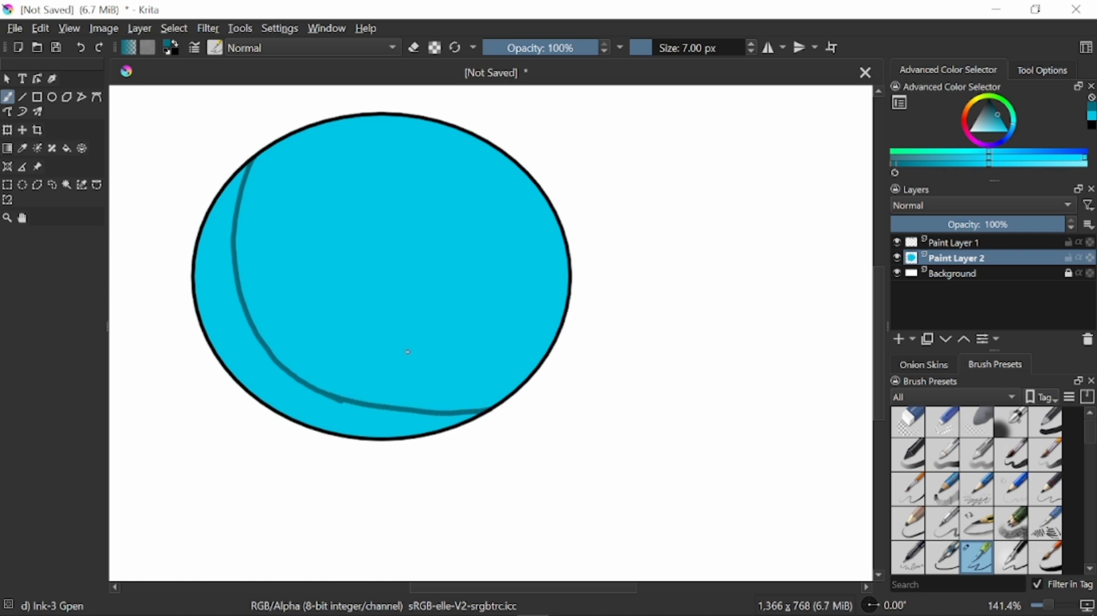
Extend the shadow boundary's upper end to the ball outline and retrace the curve to smooth and thicken it.
{"action": "left_click_drag", "start_coordinate": [240, 210], "coordinate": [294, 129]}
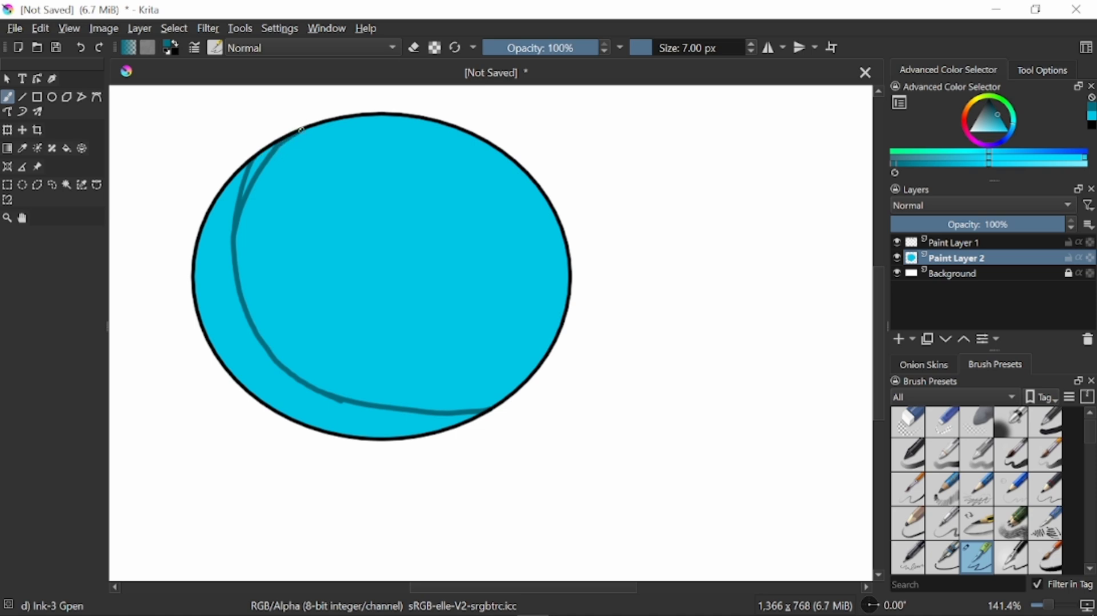
{"action": "mouse_move", "coordinate": [264, 166]}
{"action": "left_mouse_down"}
{"action": "mouse_move", "coordinate": [244, 209]}
{"action": "mouse_move", "coordinate": [240, 268]}
{"action": "left_mouse_up"}
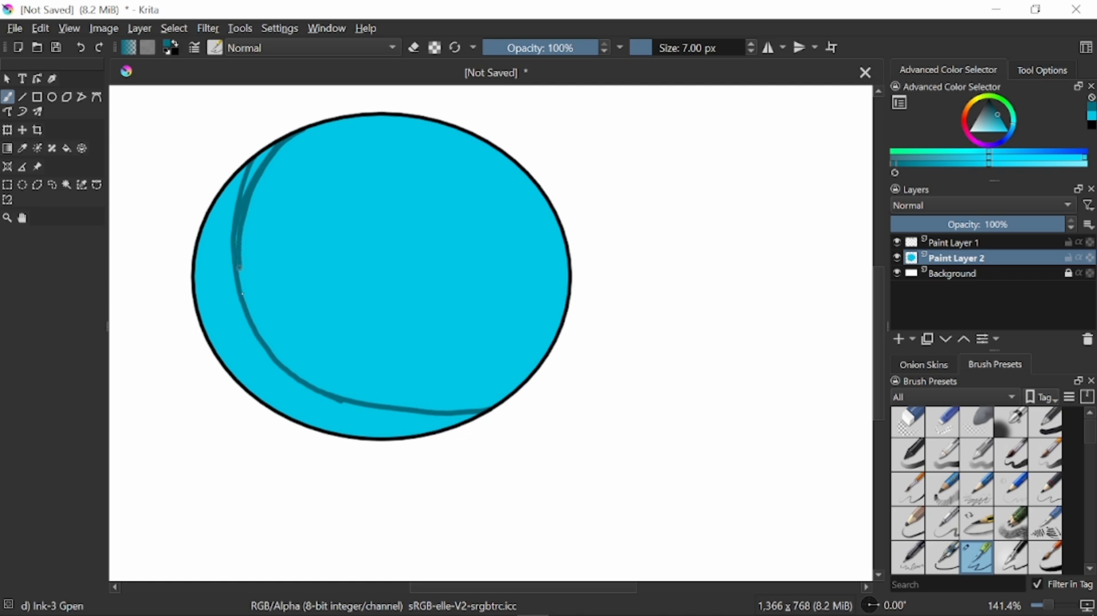
{"action": "left_click_drag", "start_coordinate": [251, 314], "coordinate": [319, 389]}
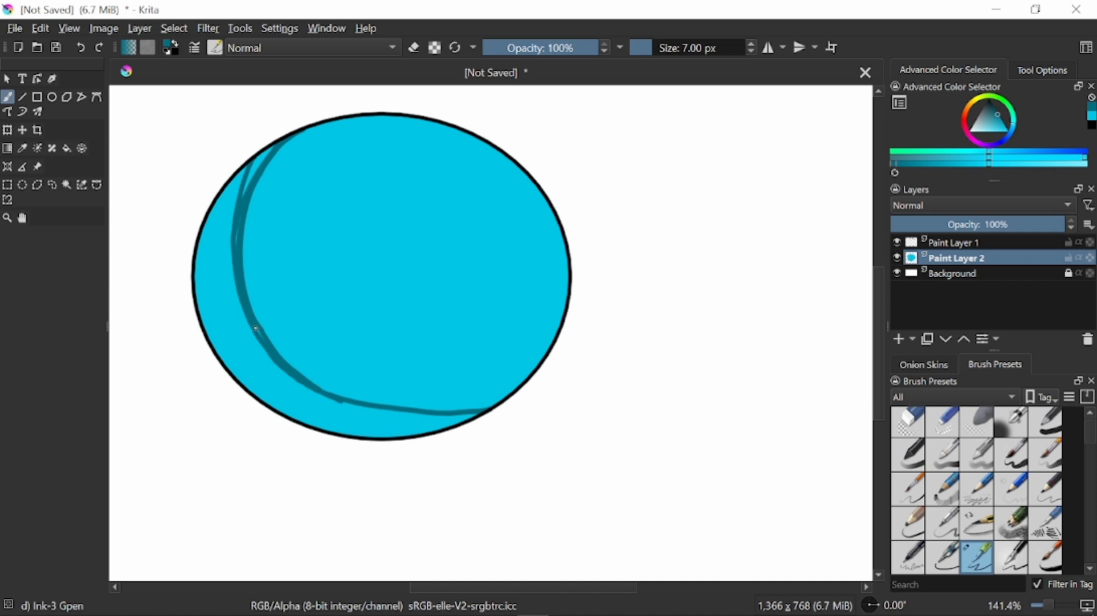
{"action": "left_click_drag", "start_coordinate": [305, 377], "coordinate": [363, 406]}
Fill the gaps between the shadow boundary and the ball outline with the dark teal.
{"action": "key", "text": "f"}
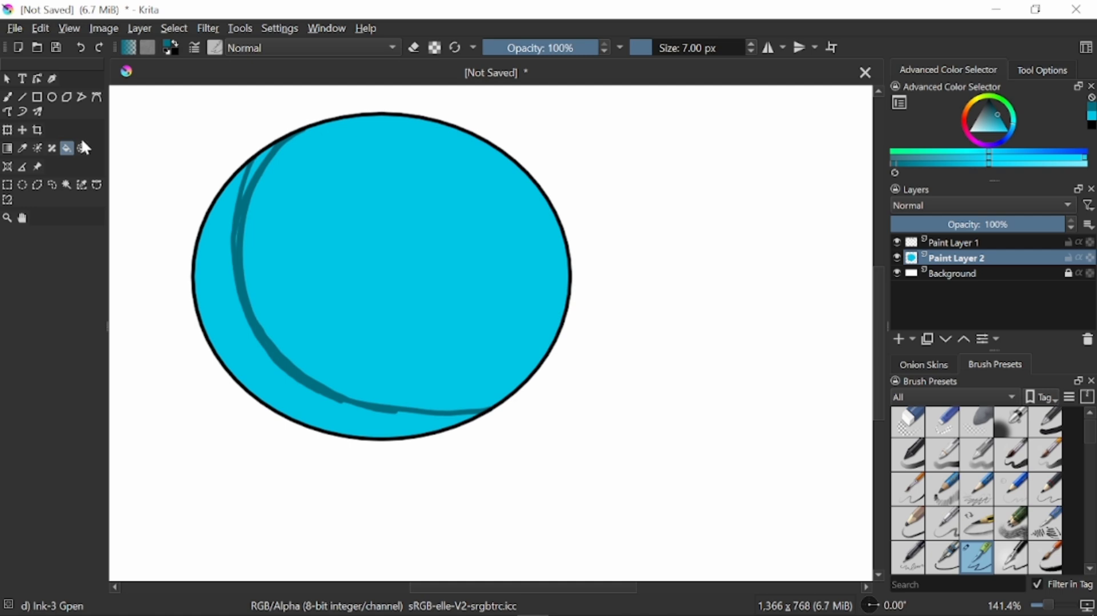
{"action": "left_click", "coordinate": [226, 287]}
{"action": "left_click", "coordinate": [277, 150]}
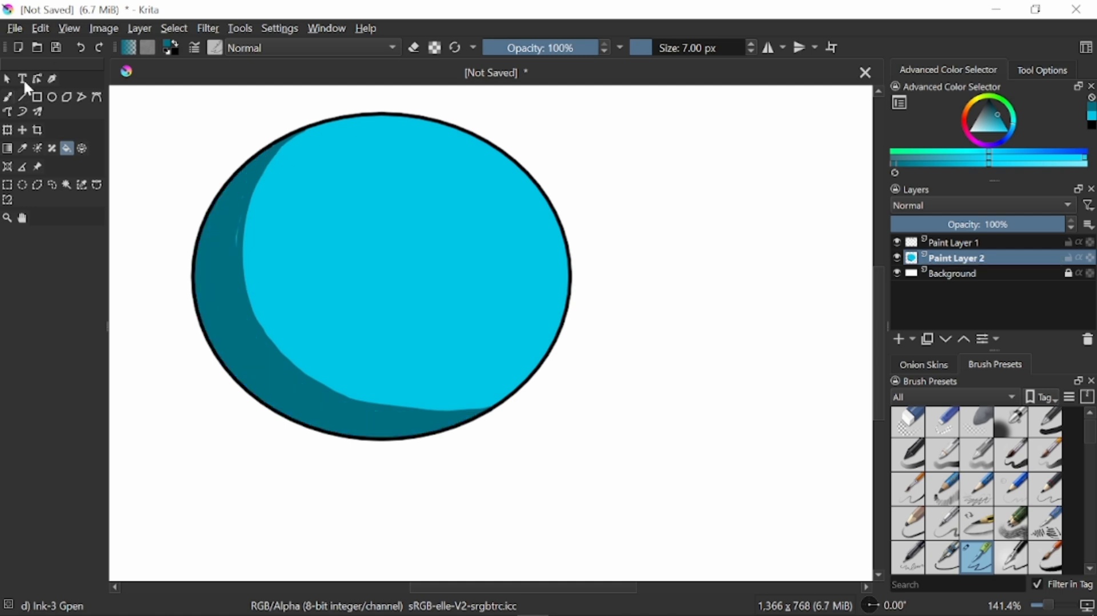
{"action": "key", "text": "b"}
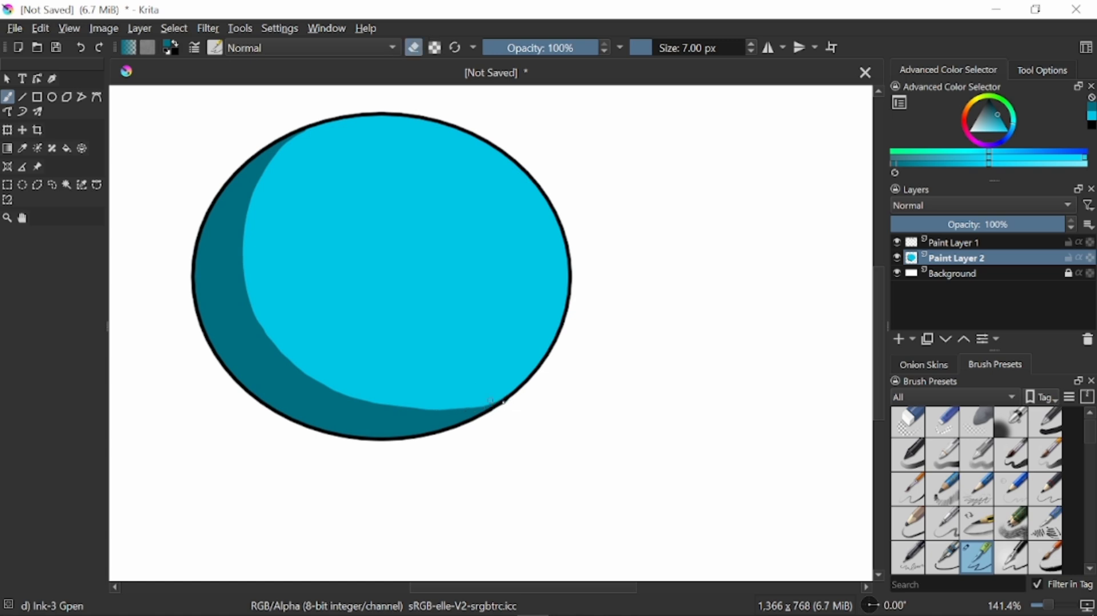
Draw a light cyan highlight circle on the ball's upper-right area and fill it with the same color.
{"action": "key", "text": "minus"}
{"action": "key", "text": "minus"}
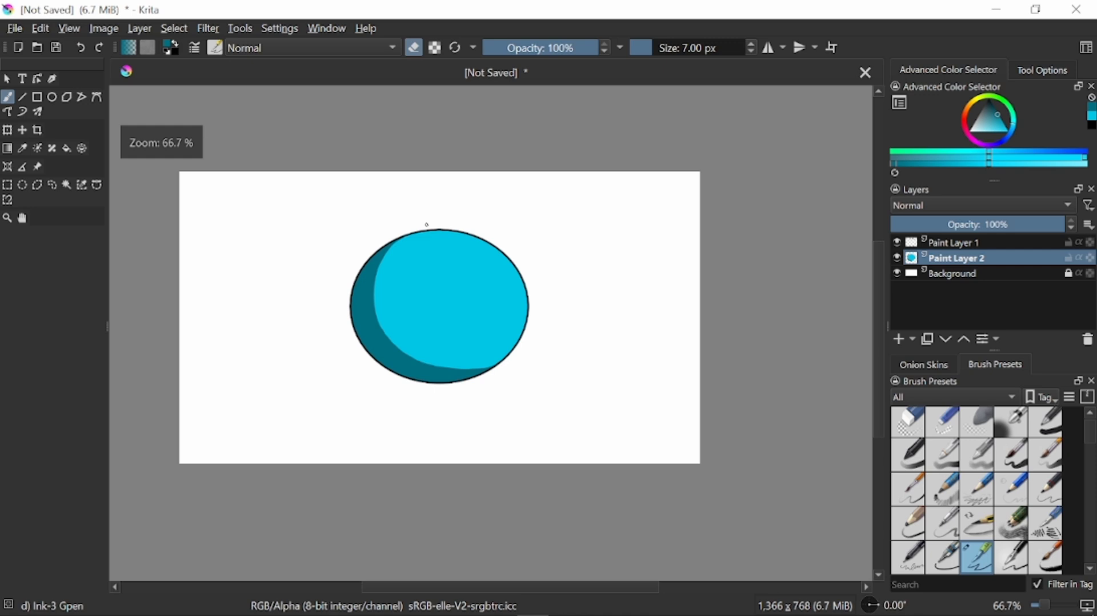
{"action": "left_click", "coordinate": [23, 149]}
{"action": "left_click", "coordinate": [504, 257]}
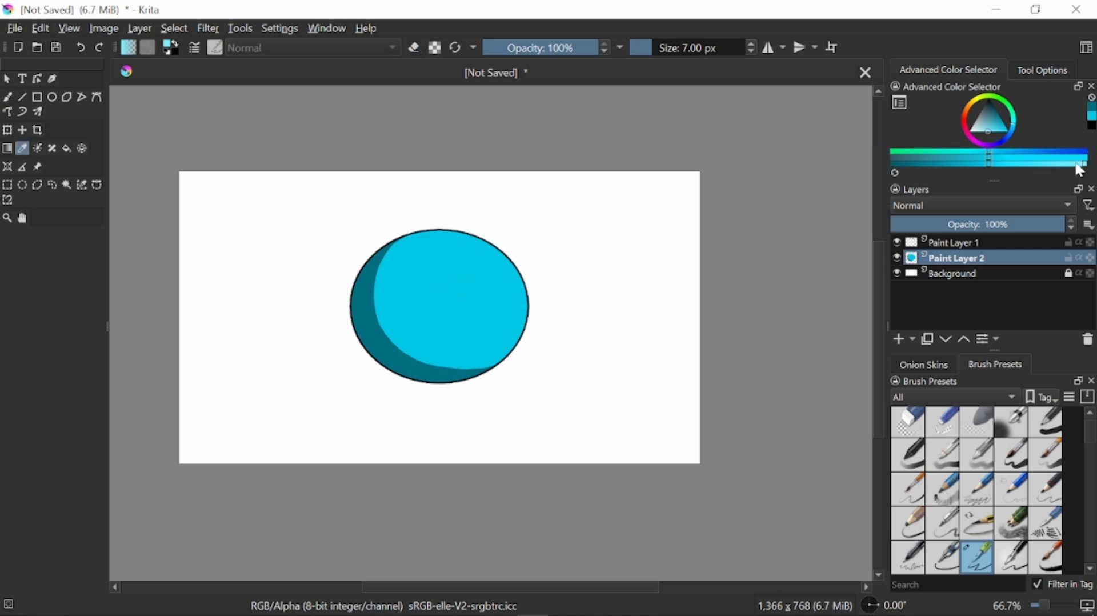
{"action": "key", "text": "b"}
{"action": "key", "text": "1"}
{"action": "left_click", "coordinate": [52, 97]}
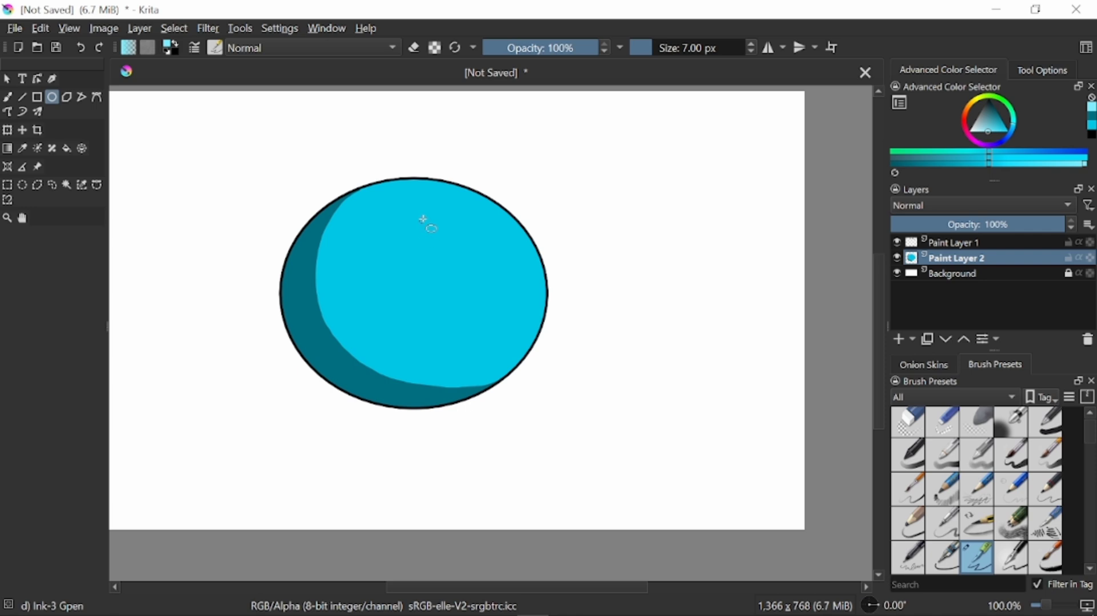
{"action": "left_click_drag", "start_coordinate": [399, 217], "coordinate": [494, 307]}
{"action": "left_click", "coordinate": [67, 148]}
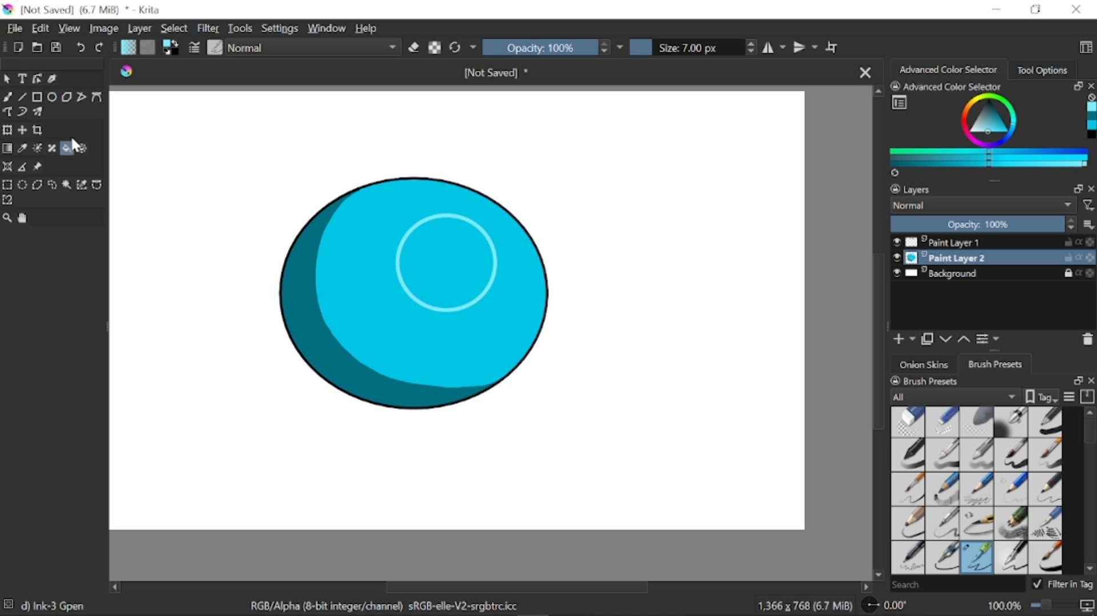
{"action": "left_click", "coordinate": [489, 255]}
Choose the Blender Basic brush preset for smudging the colors.
{"action": "key", "text": "minus"}
{"action": "key", "text": "1"}
{"action": "key", "text": "b"}
{"action": "key", "text": "plus"}
{"action": "key", "text": "plus"}
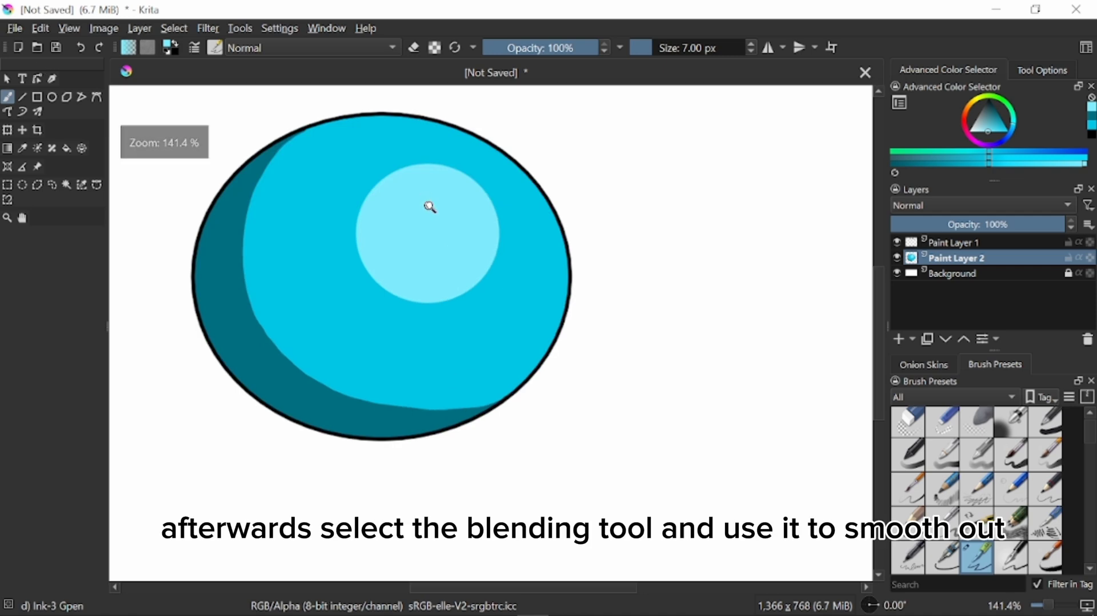
{"action": "key", "text": "1"}
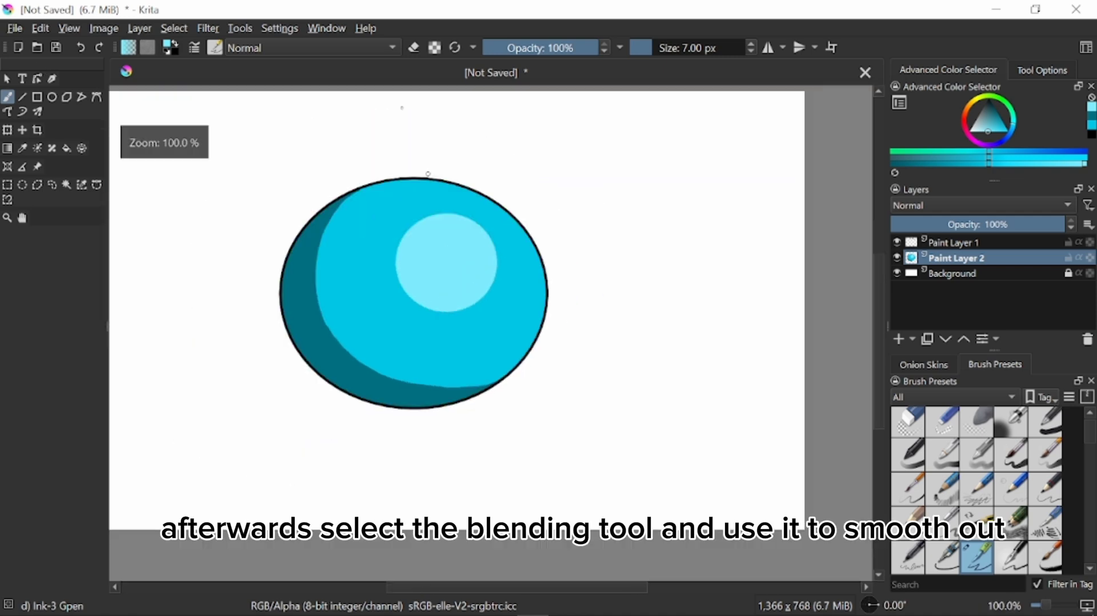
{"action": "key", "text": "minus"}
{"action": "left_click_drag", "start_coordinate": [1093, 443], "coordinate": [1087, 502]}
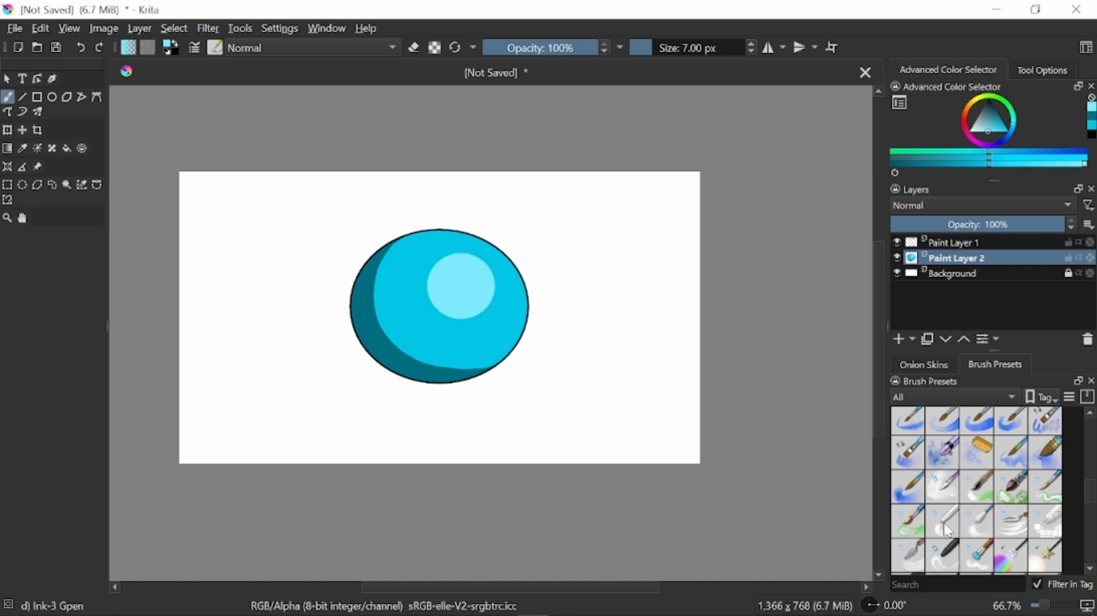
{"action": "left_click", "coordinate": [945, 533]}
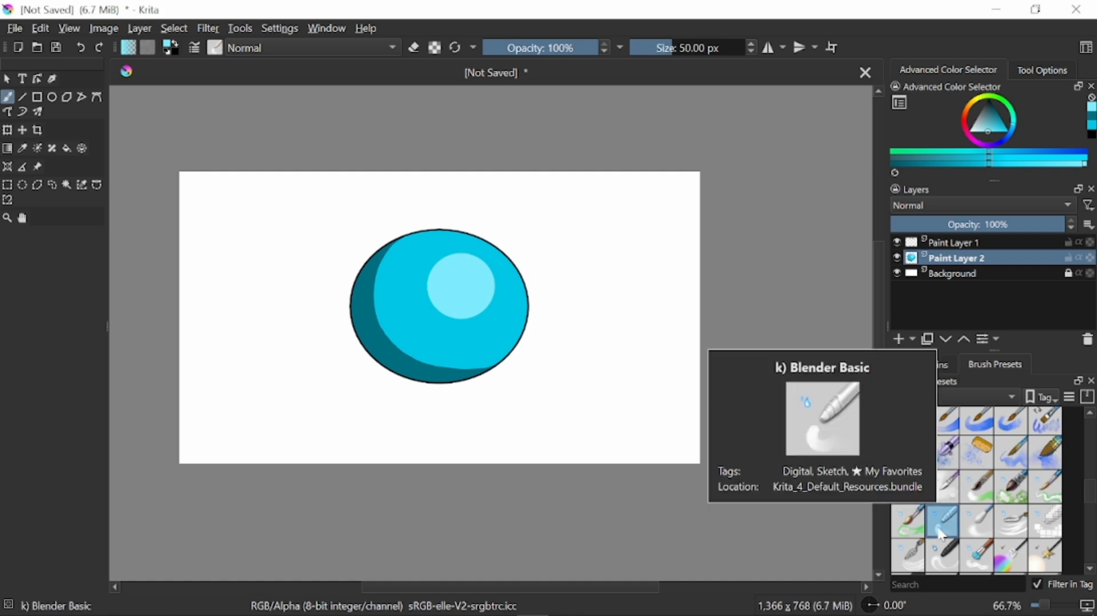
Blend the dark shadow edge into the cyan base along the ball's left and lower sides with the 50 px blender.
{"action": "key", "text": "ctrl+plus"}
{"action": "key", "text": "ctrl+plus"}
{"action": "left_click_drag", "start_coordinate": [357, 315], "coordinate": [462, 386]}
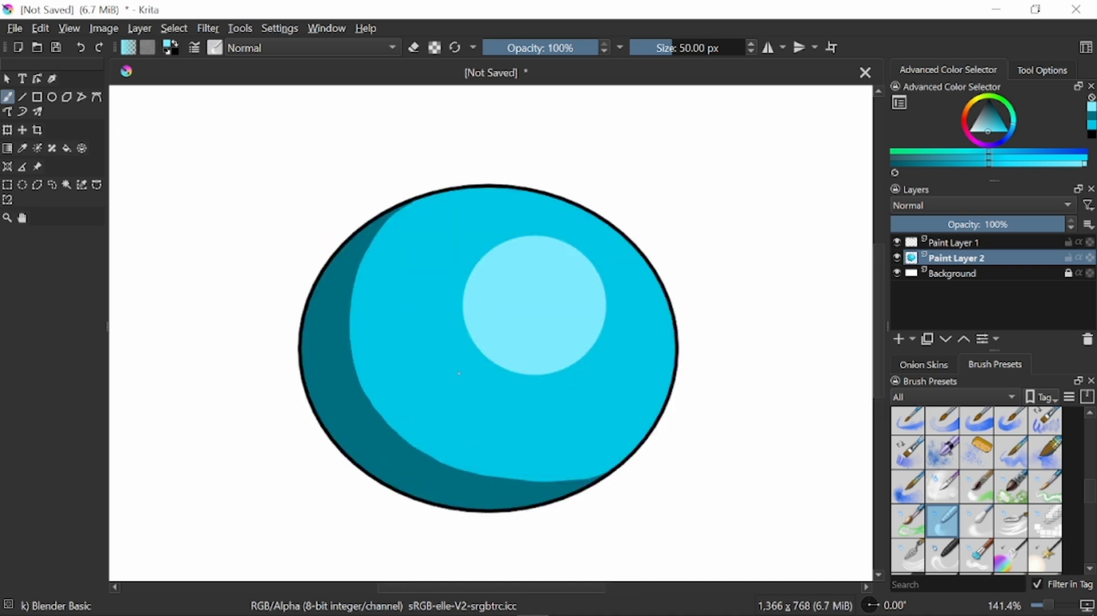
{"action": "key", "text": "ctrl+plus"}
{"action": "mouse_move", "coordinate": [353, 308]}
{"action": "left_mouse_down"}
{"action": "mouse_move", "coordinate": [442, 305]}
{"action": "mouse_move", "coordinate": [378, 360]}
{"action": "mouse_move", "coordinate": [383, 282]}
{"action": "mouse_move", "coordinate": [424, 193]}
{"action": "mouse_move", "coordinate": [358, 317]}
{"action": "mouse_move", "coordinate": [411, 195]}
{"action": "mouse_move", "coordinate": [377, 258]}
{"action": "mouse_move", "coordinate": [411, 203]}
{"action": "mouse_move", "coordinate": [450, 172]}
{"action": "mouse_move", "coordinate": [372, 251]}
{"action": "mouse_move", "coordinate": [448, 165]}
{"action": "mouse_move", "coordinate": [388, 227]}
{"action": "mouse_move", "coordinate": [401, 205]}
{"action": "mouse_move", "coordinate": [493, 153]}
{"action": "mouse_move", "coordinate": [392, 230]}
{"action": "mouse_move", "coordinate": [500, 137]}
{"action": "mouse_move", "coordinate": [389, 241]}
{"action": "mouse_move", "coordinate": [347, 358]}
{"action": "mouse_move", "coordinate": [437, 176]}
{"action": "mouse_move", "coordinate": [360, 383]}
{"action": "mouse_move", "coordinate": [459, 154]}
{"action": "mouse_move", "coordinate": [407, 413]}
{"action": "mouse_move", "coordinate": [416, 438]}
{"action": "mouse_move", "coordinate": [393, 203]}
{"action": "mouse_move", "coordinate": [381, 233]}
{"action": "mouse_move", "coordinate": [404, 466]}
{"action": "mouse_move", "coordinate": [406, 221]}
{"action": "mouse_move", "coordinate": [446, 471]}
{"action": "mouse_move", "coordinate": [371, 273]}
{"action": "mouse_move", "coordinate": [478, 498]}
{"action": "mouse_move", "coordinate": [350, 298]}
{"action": "mouse_move", "coordinate": [435, 490]}
{"action": "mouse_move", "coordinate": [362, 372]}
{"action": "mouse_move", "coordinate": [369, 226]}
{"action": "mouse_move", "coordinate": [372, 447]}
{"action": "left_mouse_up"}
{"action": "left_click_drag", "start_coordinate": [453, 480], "coordinate": [379, 397]}
{"action": "mouse_move", "coordinate": [358, 358]}
{"action": "left_mouse_down"}
{"action": "mouse_move", "coordinate": [426, 389]}
{"action": "mouse_move", "coordinate": [335, 350]}
{"action": "mouse_move", "coordinate": [378, 394]}
{"action": "mouse_move", "coordinate": [342, 357]}
{"action": "mouse_move", "coordinate": [437, 421]}
{"action": "mouse_move", "coordinate": [566, 435]}
{"action": "mouse_move", "coordinate": [466, 434]}
{"action": "mouse_move", "coordinate": [631, 422]}
{"action": "mouse_move", "coordinate": [529, 448]}
{"action": "mouse_move", "coordinate": [678, 399]}
{"action": "left_mouse_up"}
{"action": "mouse_move", "coordinate": [452, 434]}
{"action": "left_mouse_down"}
{"action": "mouse_move", "coordinate": [524, 455]}
{"action": "mouse_move", "coordinate": [546, 430]}
{"action": "mouse_move", "coordinate": [309, 353]}
{"action": "mouse_move", "coordinate": [526, 463]}
{"action": "mouse_move", "coordinate": [455, 381]}
{"action": "mouse_move", "coordinate": [651, 399]}
{"action": "mouse_move", "coordinate": [713, 346]}
{"action": "mouse_move", "coordinate": [444, 410]}
{"action": "mouse_move", "coordinate": [528, 431]}
{"action": "mouse_move", "coordinate": [501, 414]}
{"action": "mouse_move", "coordinate": [432, 431]}
{"action": "mouse_move", "coordinate": [668, 442]}
{"action": "left_mouse_up"}
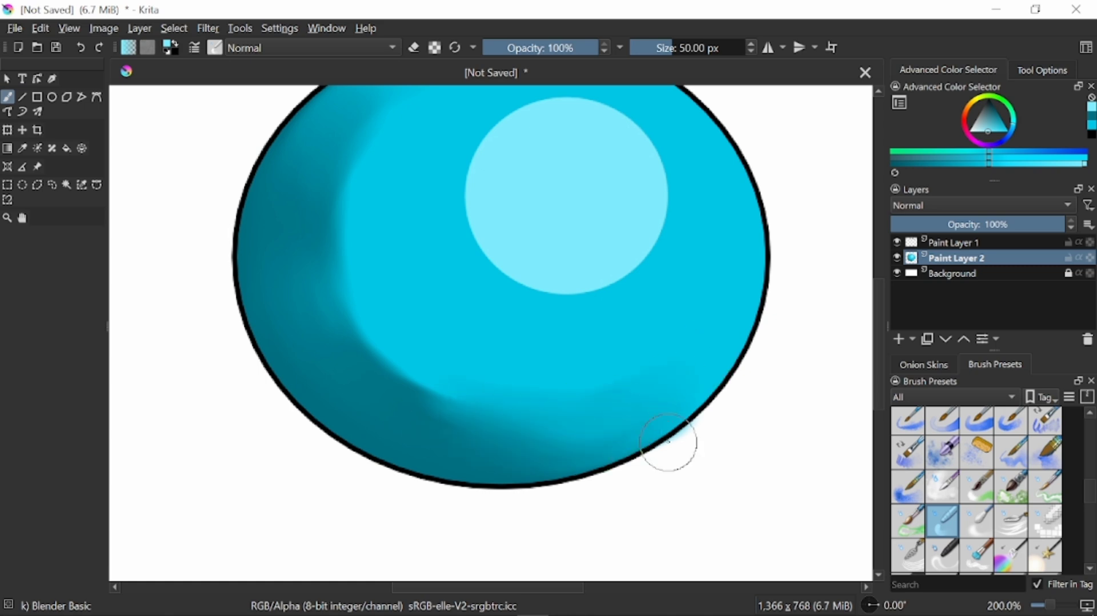
{"action": "mouse_move", "coordinate": [337, 281]}
{"action": "left_mouse_down"}
{"action": "mouse_move", "coordinate": [431, 343]}
{"action": "mouse_move", "coordinate": [401, 347]}
{"action": "mouse_move", "coordinate": [314, 274]}
{"action": "mouse_move", "coordinate": [350, 367]}
{"action": "mouse_move", "coordinate": [323, 277]}
{"action": "mouse_move", "coordinate": [301, 267]}
{"action": "mouse_move", "coordinate": [431, 417]}
{"action": "mouse_move", "coordinate": [412, 390]}
{"action": "mouse_move", "coordinate": [453, 422]}
{"action": "mouse_move", "coordinate": [341, 241]}
{"action": "mouse_move", "coordinate": [360, 349]}
{"action": "mouse_move", "coordinate": [385, 119]}
{"action": "left_mouse_up"}
{"action": "left_click_drag", "start_coordinate": [351, 330], "coordinate": [360, 356]}
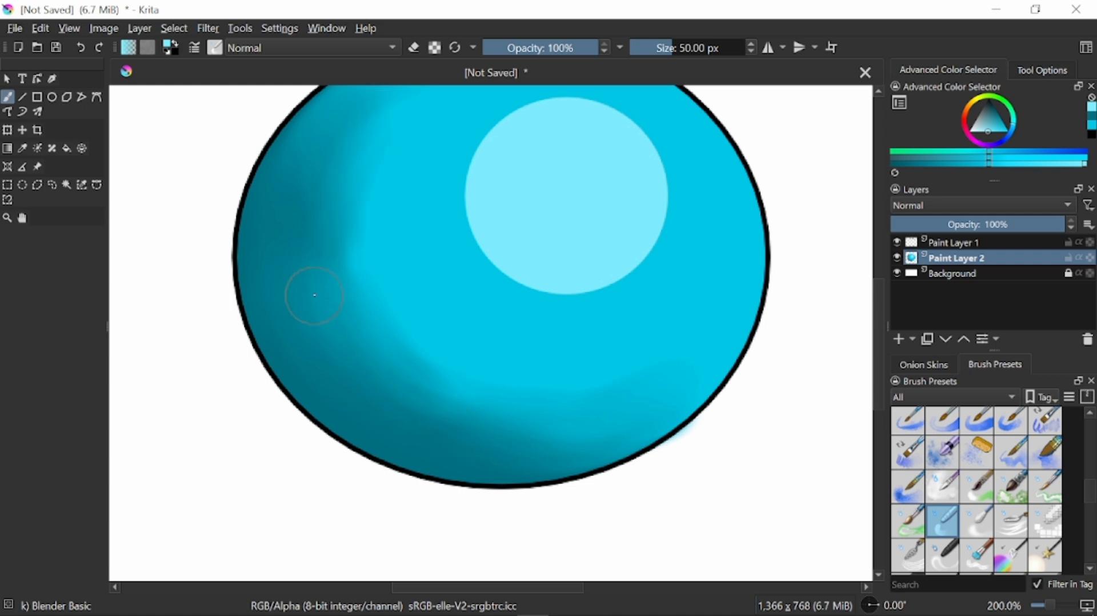
Blend the light highlight circle's edges outward into the surrounding cyan base.
{"action": "scroll", "coordinate": [312, 295], "scroll_direction": "down", "scroll_amount": 2}
{"action": "scroll", "coordinate": [366, 307], "scroll_direction": "up", "scroll_amount": 1}
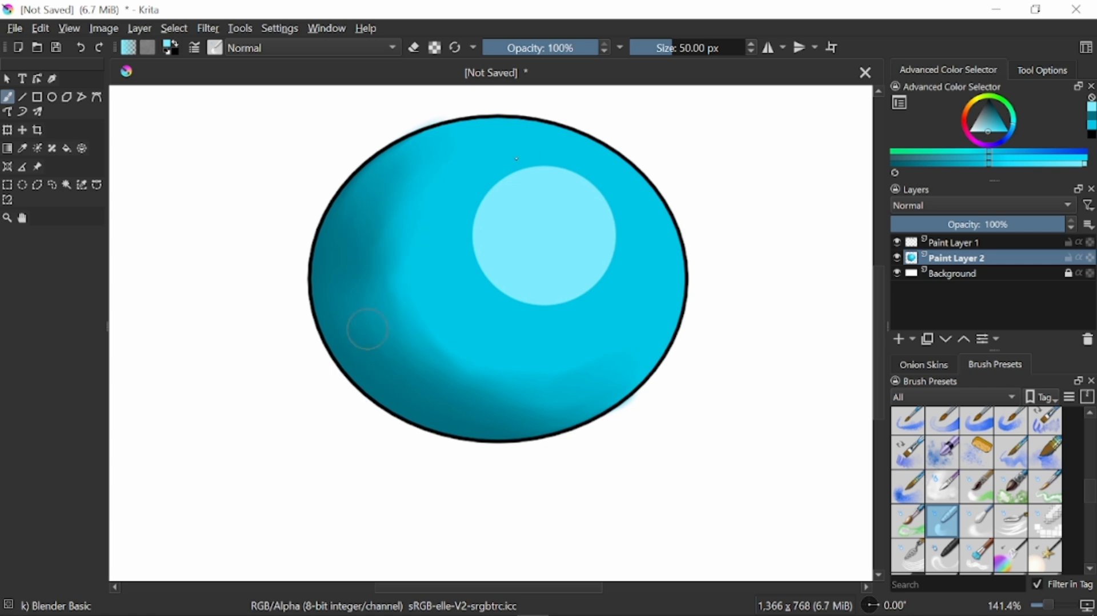
{"action": "mouse_move", "coordinate": [482, 253]}
{"action": "left_mouse_down"}
{"action": "mouse_move", "coordinate": [530, 175]}
{"action": "mouse_move", "coordinate": [478, 264]}
{"action": "mouse_move", "coordinate": [493, 191]}
{"action": "mouse_move", "coordinate": [477, 228]}
{"action": "mouse_move", "coordinate": [522, 213]}
{"action": "mouse_move", "coordinate": [497, 186]}
{"action": "mouse_move", "coordinate": [571, 183]}
{"action": "mouse_move", "coordinate": [588, 288]}
{"action": "mouse_move", "coordinate": [564, 276]}
{"action": "mouse_move", "coordinate": [598, 254]}
{"action": "mouse_move", "coordinate": [583, 293]}
{"action": "mouse_move", "coordinate": [620, 283]}
{"action": "left_mouse_up"}
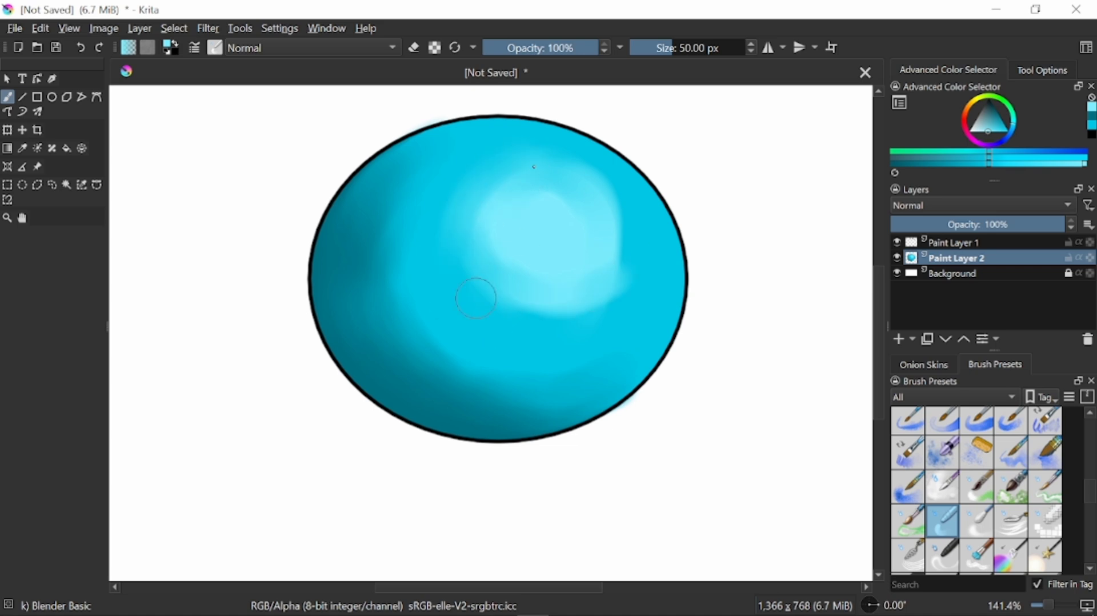
{"action": "mouse_move", "coordinate": [470, 211]}
{"action": "left_mouse_down"}
{"action": "mouse_move", "coordinate": [593, 181]}
{"action": "mouse_move", "coordinate": [545, 161]}
{"action": "mouse_move", "coordinate": [612, 283]}
{"action": "left_mouse_up"}
{"action": "mouse_move", "coordinate": [586, 175]}
{"action": "left_mouse_down"}
{"action": "mouse_move", "coordinate": [615, 301]}
{"action": "mouse_move", "coordinate": [587, 181]}
{"action": "mouse_move", "coordinate": [611, 277]}
{"action": "left_mouse_up"}
{"action": "mouse_move", "coordinate": [536, 203]}
{"action": "left_mouse_down"}
{"action": "mouse_move", "coordinate": [564, 210]}
{"action": "mouse_move", "coordinate": [562, 198]}
{"action": "mouse_move", "coordinate": [587, 221]}
{"action": "mouse_move", "coordinate": [548, 202]}
{"action": "mouse_move", "coordinate": [540, 277]}
{"action": "mouse_move", "coordinate": [531, 193]}
{"action": "mouse_move", "coordinate": [520, 189]}
{"action": "mouse_move", "coordinate": [514, 278]}
{"action": "mouse_move", "coordinate": [512, 185]}
{"action": "mouse_move", "coordinate": [505, 300]}
{"action": "mouse_move", "coordinate": [513, 189]}
{"action": "mouse_move", "coordinate": [477, 209]}
{"action": "mouse_move", "coordinate": [494, 237]}
{"action": "mouse_move", "coordinate": [475, 239]}
{"action": "mouse_move", "coordinate": [534, 296]}
{"action": "mouse_move", "coordinate": [502, 289]}
{"action": "mouse_move", "coordinate": [532, 297]}
{"action": "mouse_move", "coordinate": [501, 299]}
{"action": "mouse_move", "coordinate": [627, 298]}
{"action": "mouse_move", "coordinate": [508, 311]}
{"action": "mouse_move", "coordinate": [640, 297]}
{"action": "mouse_move", "coordinate": [599, 184]}
{"action": "mouse_move", "coordinate": [641, 269]}
{"action": "mouse_move", "coordinate": [600, 198]}
{"action": "mouse_move", "coordinate": [624, 291]}
{"action": "mouse_move", "coordinate": [620, 221]}
{"action": "mouse_move", "coordinate": [622, 289]}
{"action": "mouse_move", "coordinate": [640, 247]}
{"action": "mouse_move", "coordinate": [629, 224]}
{"action": "mouse_move", "coordinate": [611, 309]}
{"action": "mouse_move", "coordinate": [536, 188]}
{"action": "mouse_move", "coordinate": [587, 214]}
{"action": "mouse_move", "coordinate": [611, 247]}
{"action": "mouse_move", "coordinate": [594, 206]}
{"action": "mouse_move", "coordinate": [611, 226]}
{"action": "mouse_move", "coordinate": [578, 323]}
{"action": "mouse_move", "coordinate": [558, 221]}
{"action": "mouse_move", "coordinate": [492, 275]}
{"action": "mouse_move", "coordinate": [462, 248]}
{"action": "mouse_move", "coordinate": [460, 217]}
{"action": "mouse_move", "coordinate": [487, 191]}
{"action": "mouse_move", "coordinate": [592, 197]}
{"action": "mouse_move", "coordinate": [438, 230]}
{"action": "left_mouse_up"}
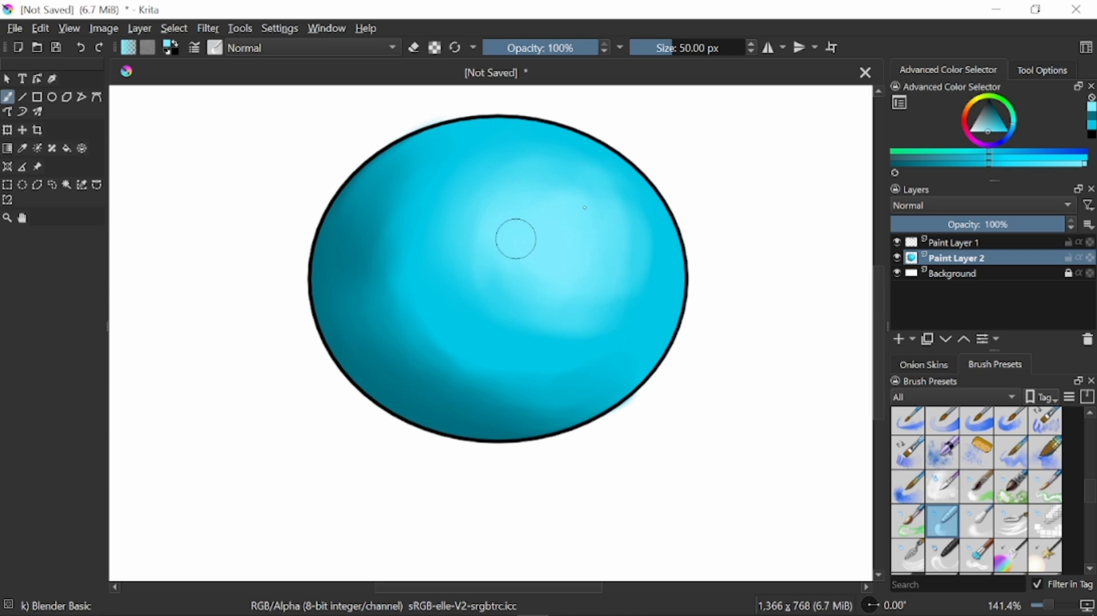
{"action": "key", "text": "1"}
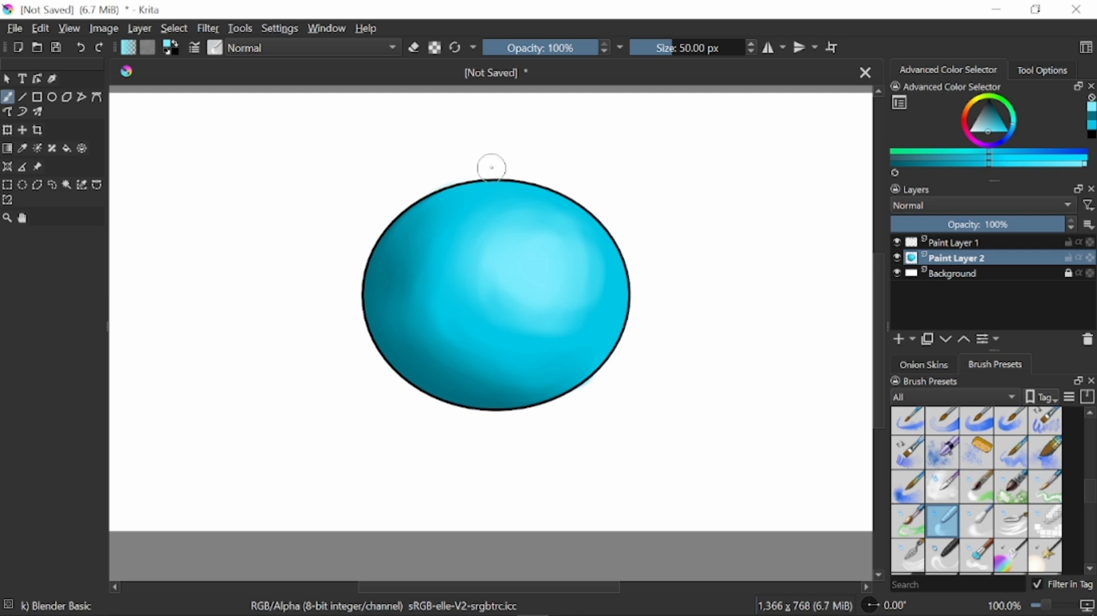
{"action": "scroll", "coordinate": [490, 167], "scroll_direction": "down", "scroll_amount": 3}
{"action": "scroll", "coordinate": [490, 167], "scroll_direction": "up", "scroll_amount": 1}
{"action": "scroll", "coordinate": [490, 167], "scroll_direction": "down", "scroll_amount": 1}
{"action": "scroll", "coordinate": [491, 167], "scroll_direction": "down", "scroll_amount": 1}
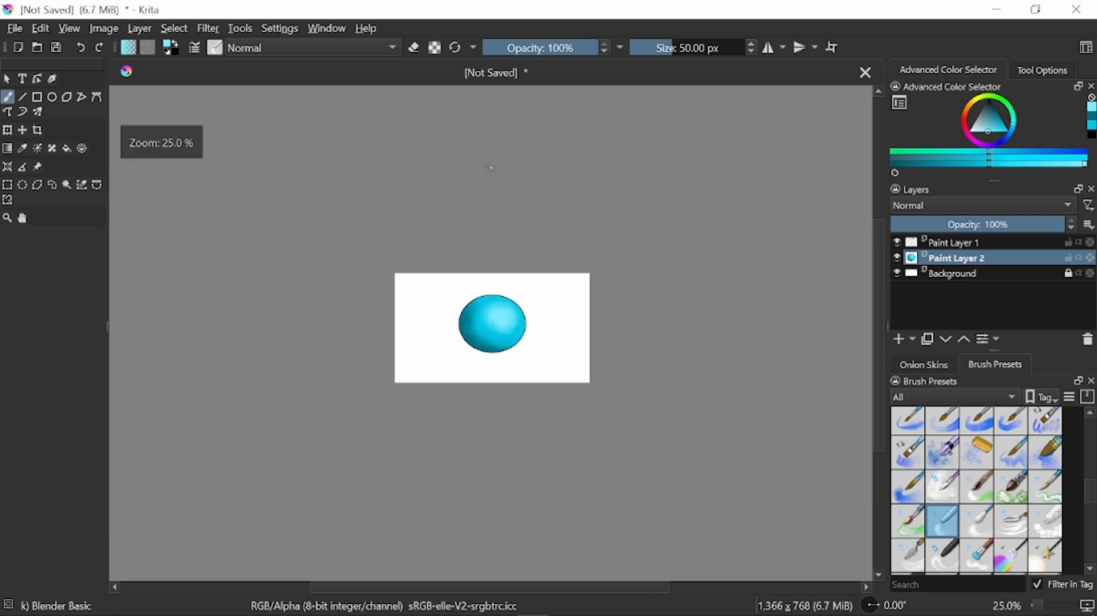
{"action": "key", "text": "1"}
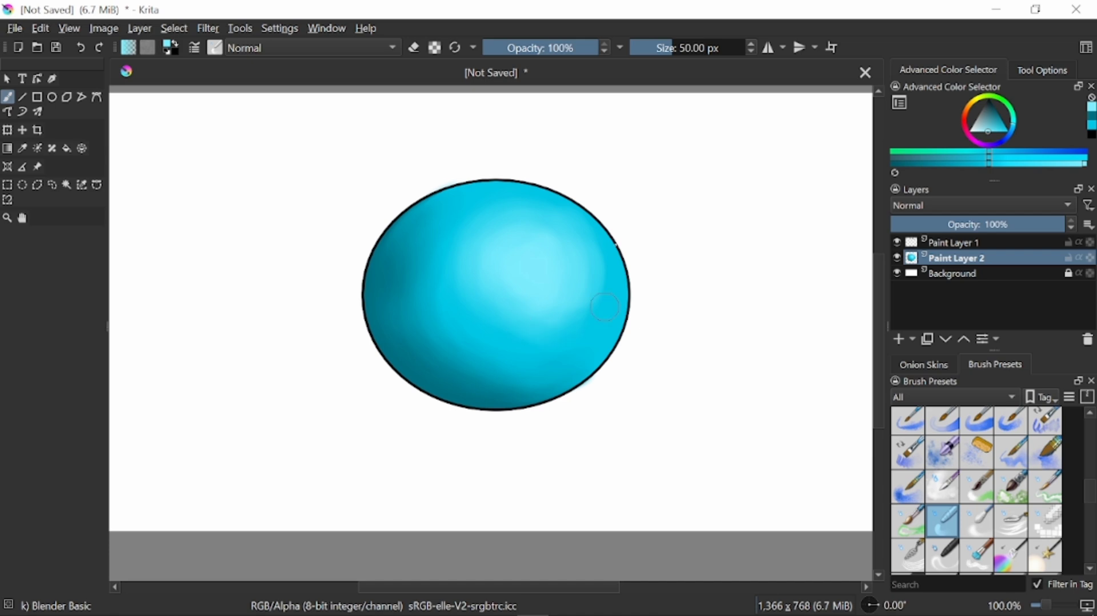
{"action": "scroll", "coordinate": [581, 299], "scroll_direction": "down", "scroll_amount": 2}
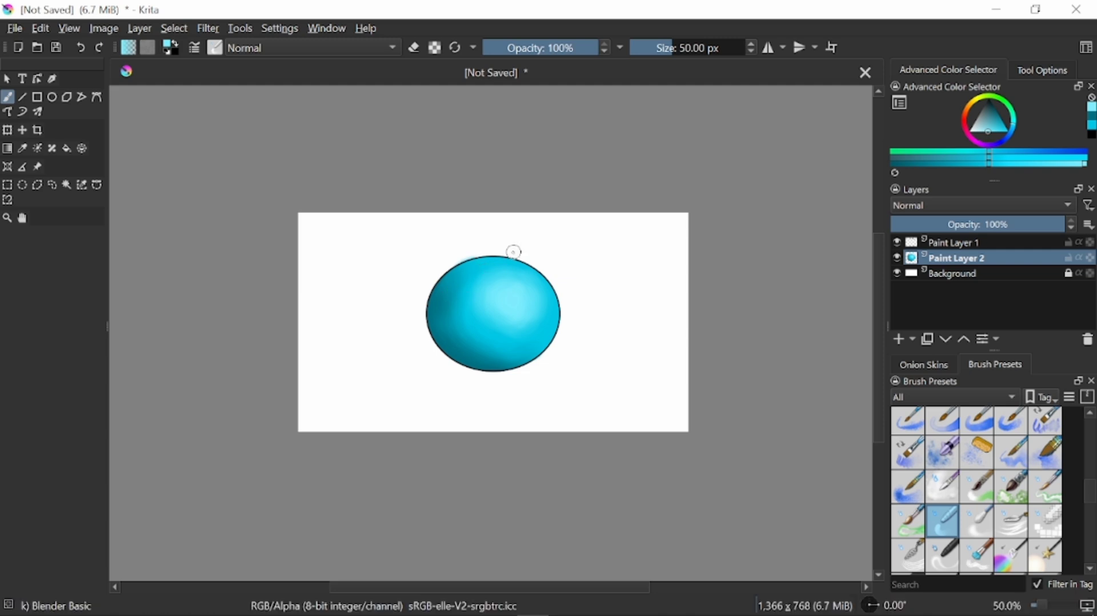
{"action": "key", "text": "plus"}
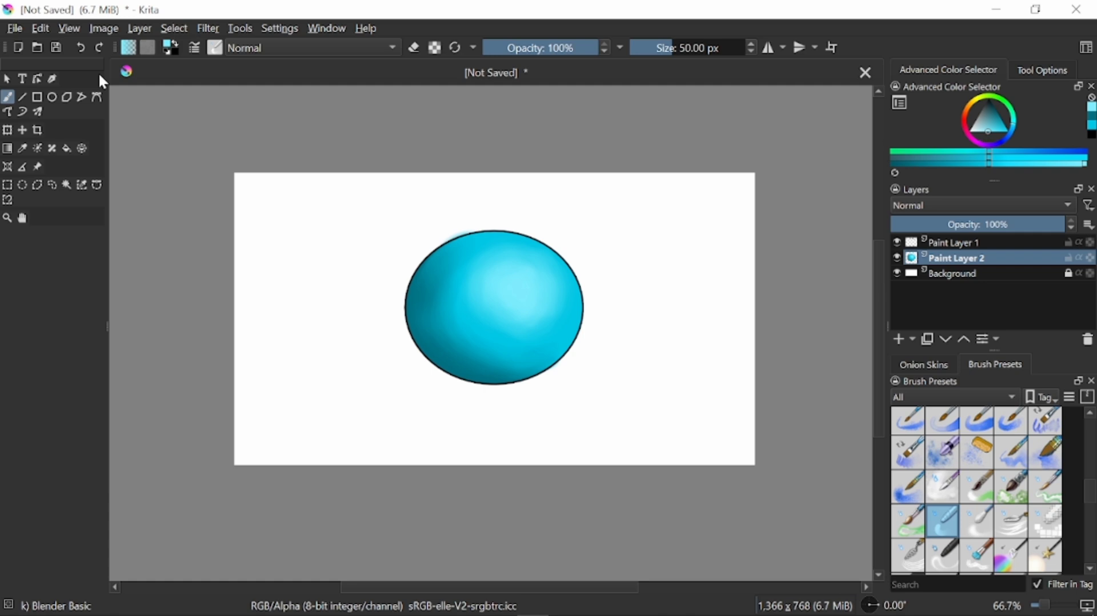
Choose the Ink-3 Gpen brush preset and switch it to eraser mode.
{"action": "left_click_drag", "start_coordinate": [1094, 496], "coordinate": [1094, 437]}
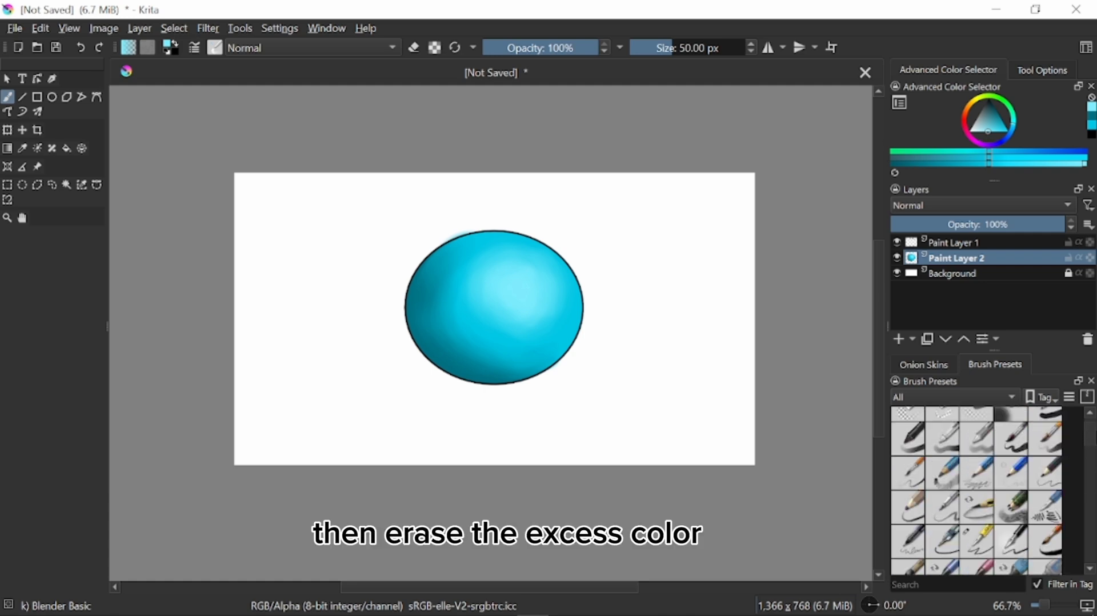
{"action": "left_click", "coordinate": [980, 538]}
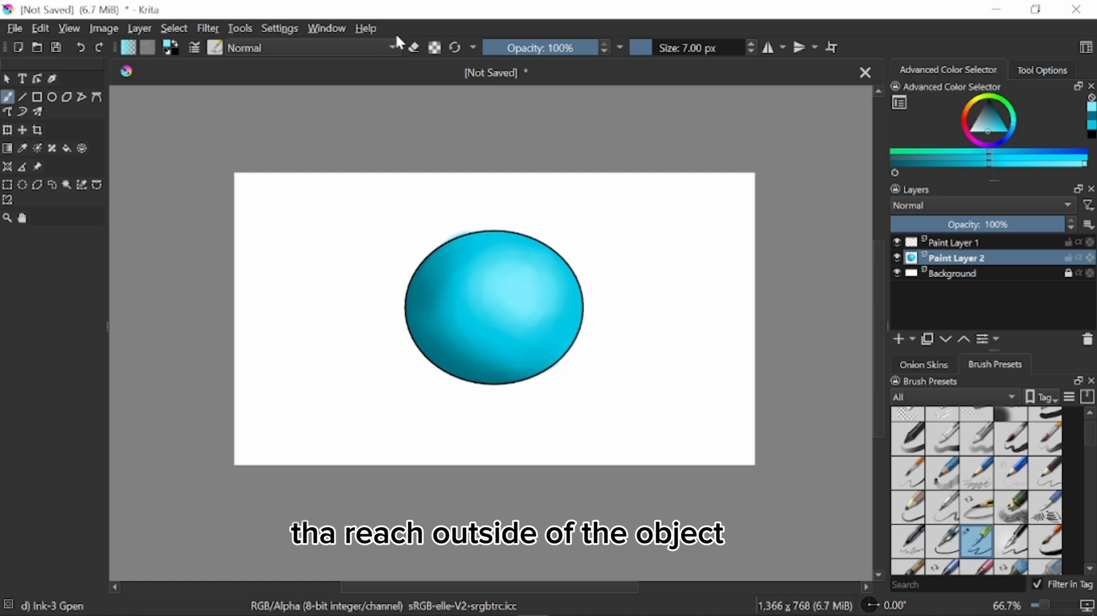
{"action": "left_click", "coordinate": [413, 47]}
Erase the cyan color that spills outside the ball's upper-left outline on Paint Layer 2 with the 7 px brush.
{"action": "key", "text": "plus"}
{"action": "key", "text": "plus"}
{"action": "left_click_drag", "start_coordinate": [380, 190], "coordinate": [423, 387]}
{"action": "key", "text": "plus"}
{"action": "key", "text": "plus"}
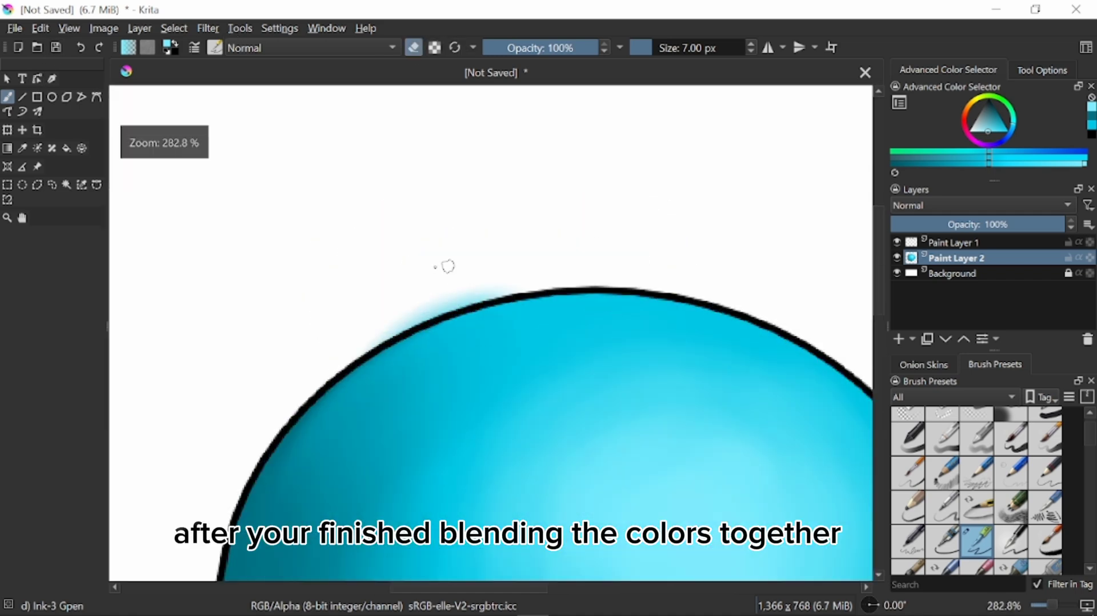
{"action": "mouse_move", "coordinate": [392, 323]}
{"action": "left_mouse_down"}
{"action": "mouse_move", "coordinate": [349, 359]}
{"action": "mouse_move", "coordinate": [421, 321]}
{"action": "mouse_move", "coordinate": [543, 288]}
{"action": "mouse_move", "coordinate": [483, 292]}
{"action": "mouse_move", "coordinate": [422, 317]}
{"action": "mouse_move", "coordinate": [462, 294]}
{"action": "left_mouse_up"}
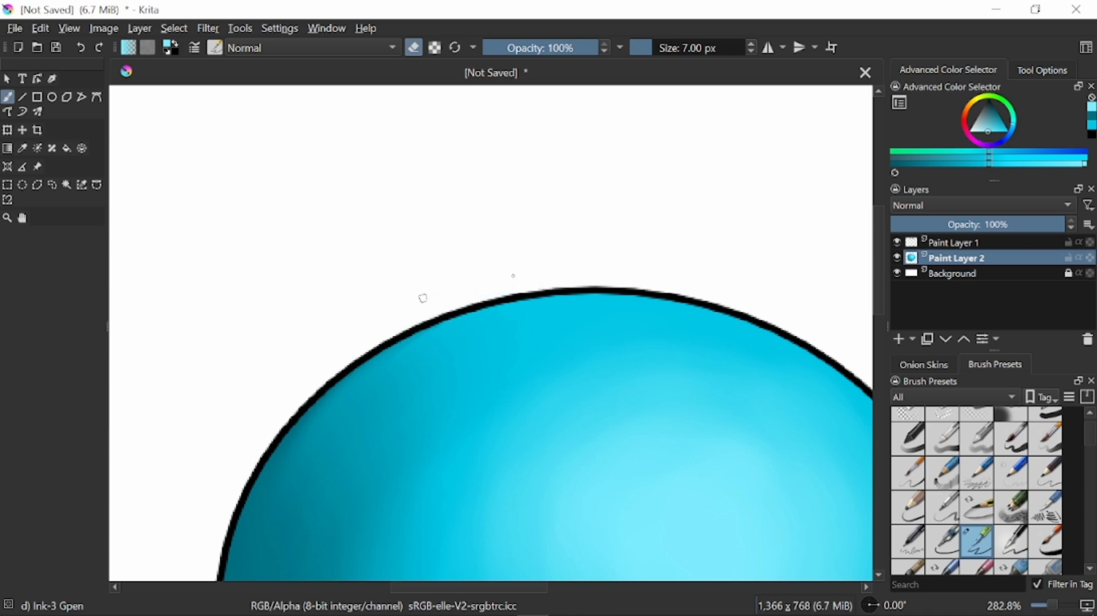
Erase the remaining cyan spill outside the ball's lower-right outline and check the whole ball's edge.
{"action": "scroll", "coordinate": [686, 280], "scroll_direction": "down", "scroll_amount": 2}
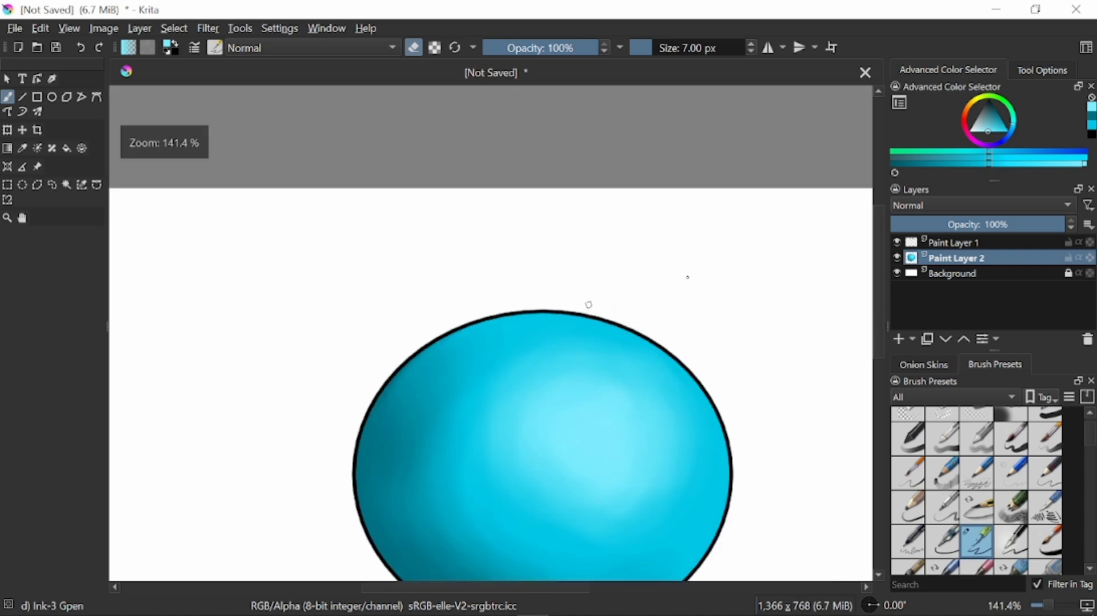
{"action": "scroll", "coordinate": [751, 394], "scroll_direction": "up", "scroll_amount": 2}
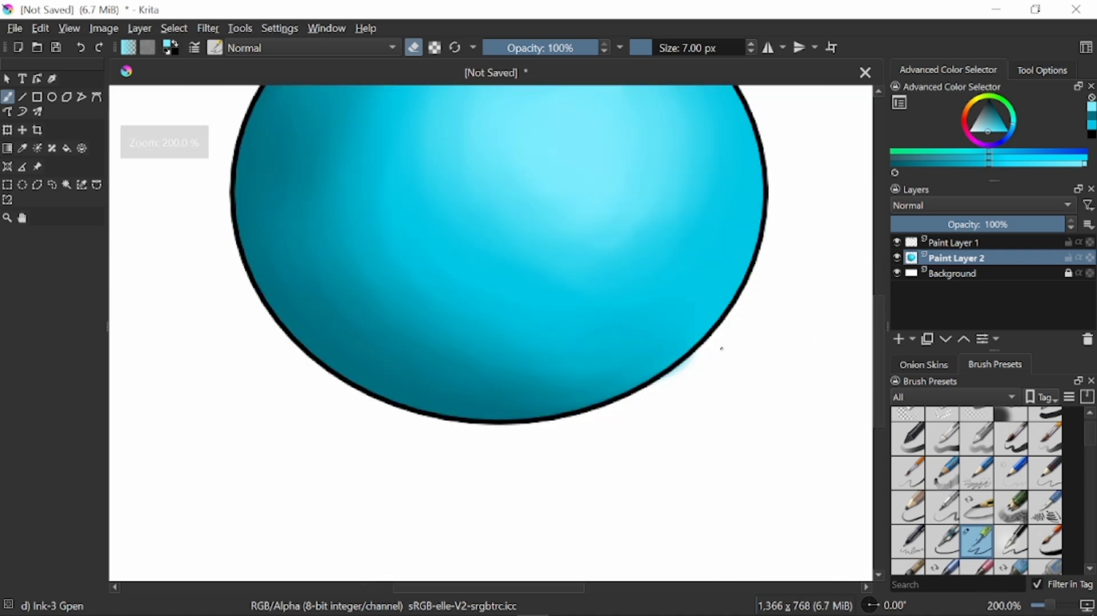
{"action": "mouse_move", "coordinate": [743, 393]}
{"action": "left_mouse_down"}
{"action": "mouse_move", "coordinate": [711, 414]}
{"action": "mouse_move", "coordinate": [820, 331]}
{"action": "left_mouse_up"}
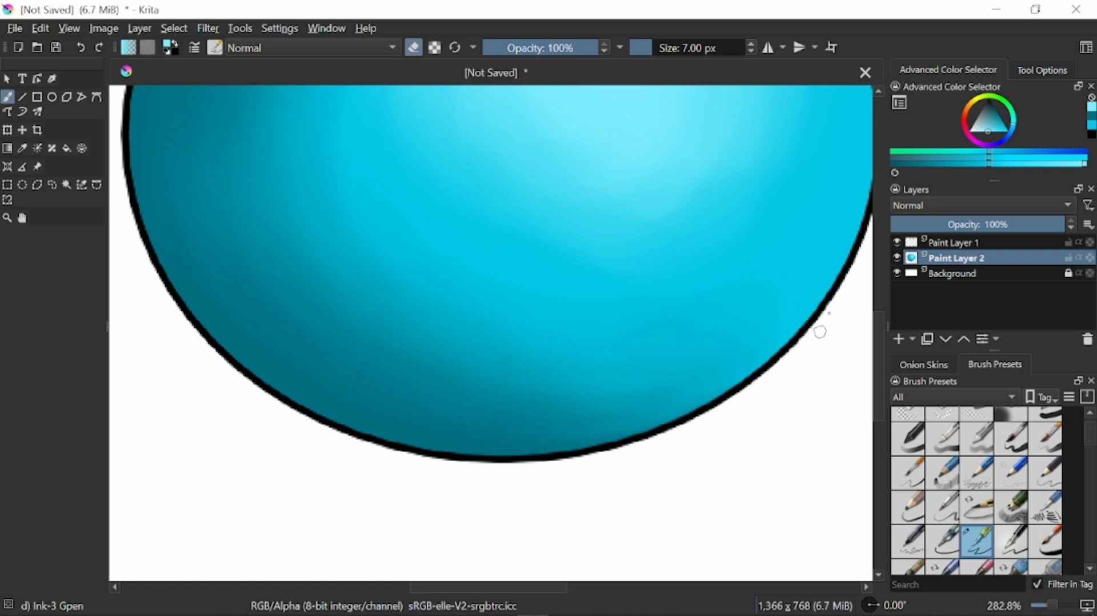
{"action": "scroll", "coordinate": [657, 394], "scroll_direction": "down", "scroll_amount": 2}
{"action": "scroll", "coordinate": [514, 377], "scroll_direction": "up", "scroll_amount": 1}
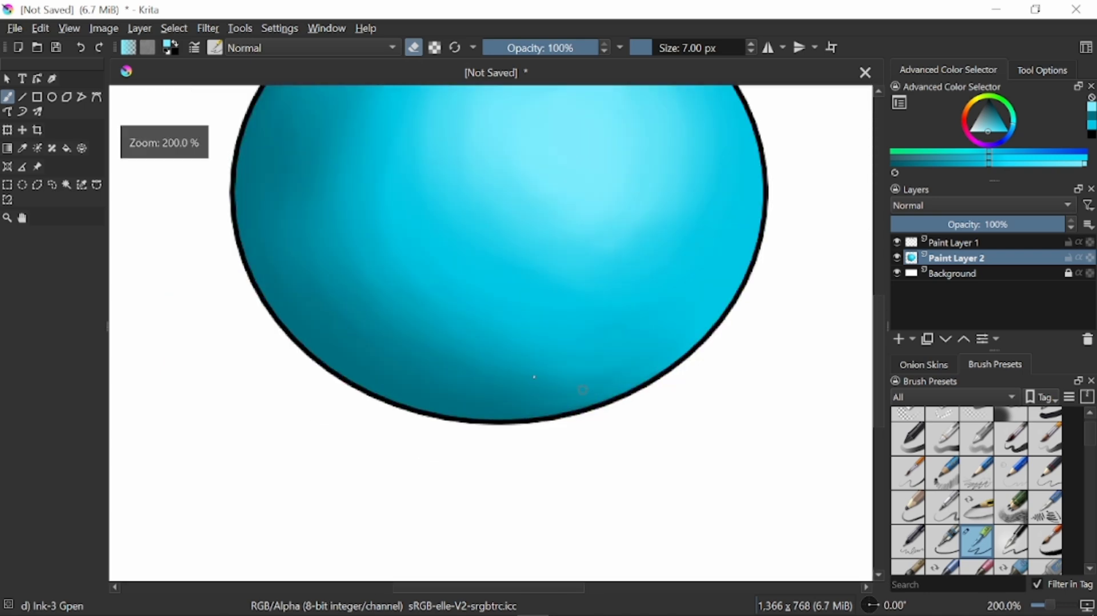
{"action": "scroll", "coordinate": [386, 416], "scroll_direction": "down", "scroll_amount": 1}
{"action": "scroll", "coordinate": [411, 448], "scroll_direction": "down", "scroll_amount": 2}
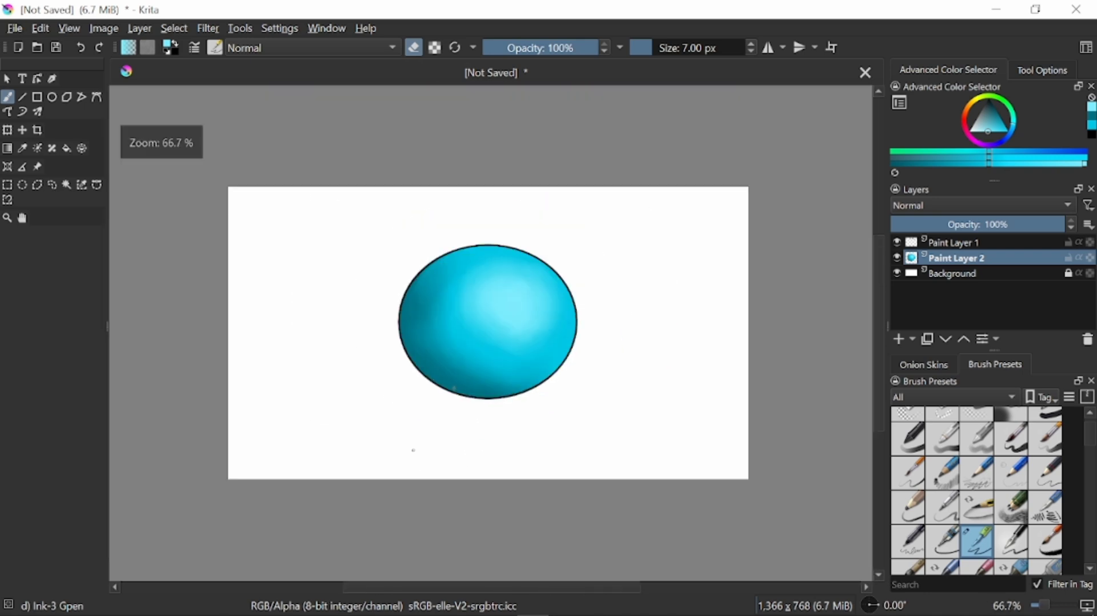